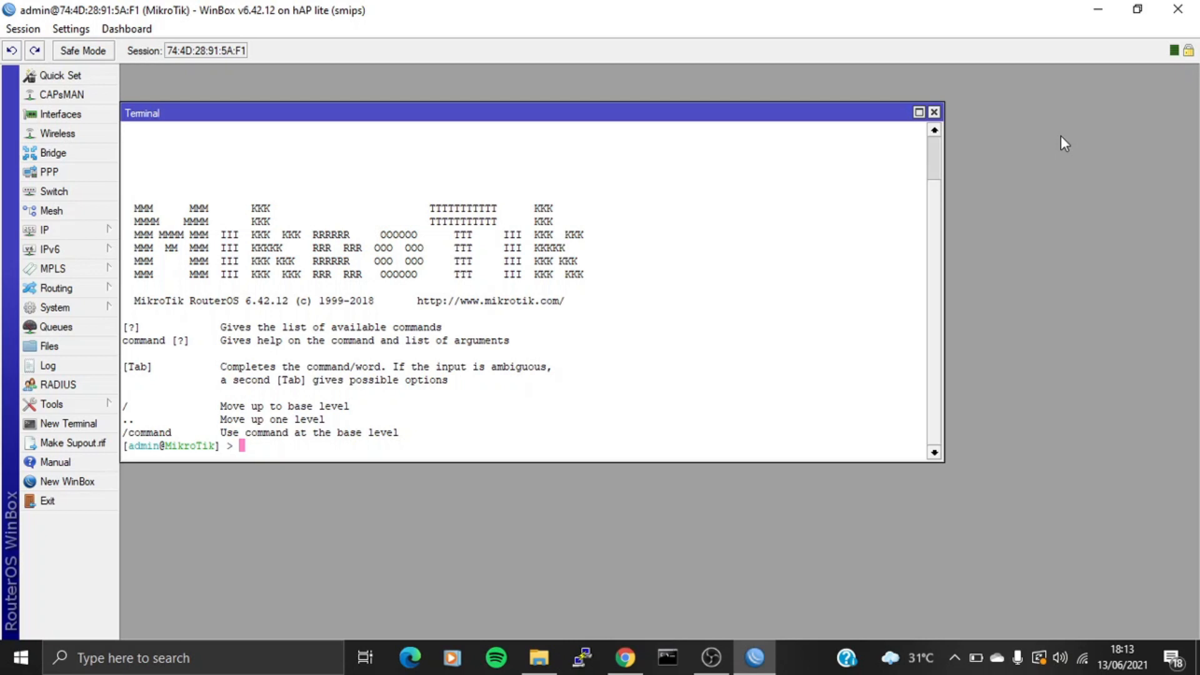
# Set the router's system identity name to ND-Router-01 in the terminal
pyautogui.write('system identity set ')
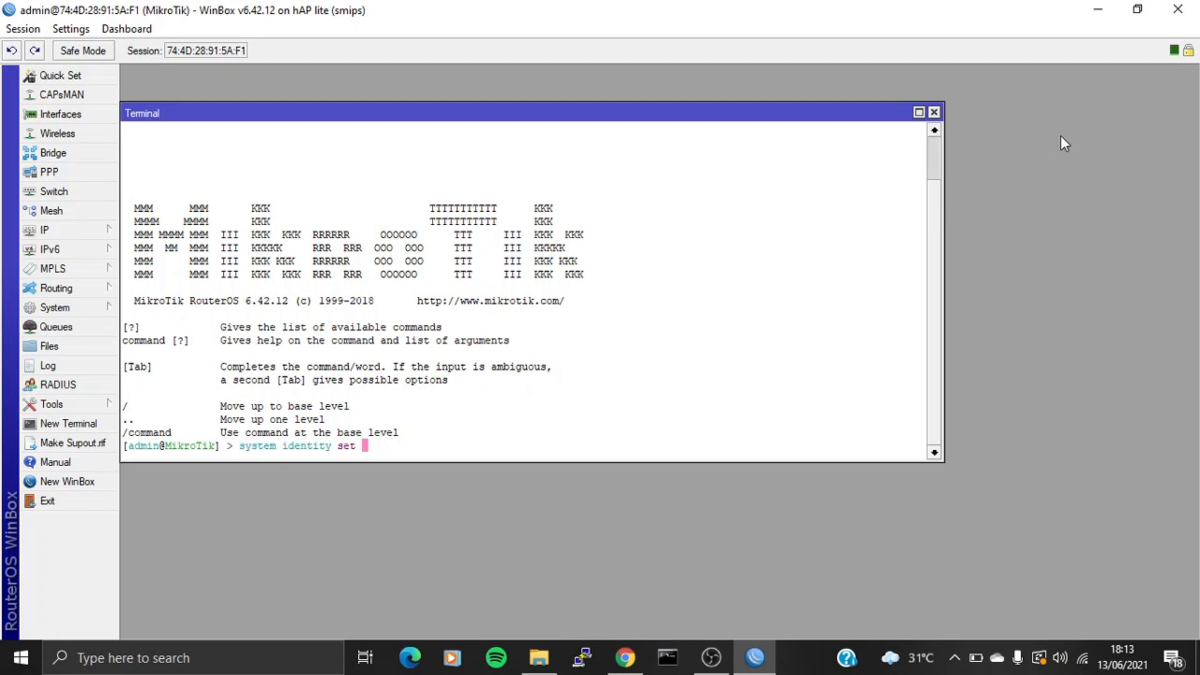
pyautogui.write('name=ND-Router-01')
pyautogui.press('Return')
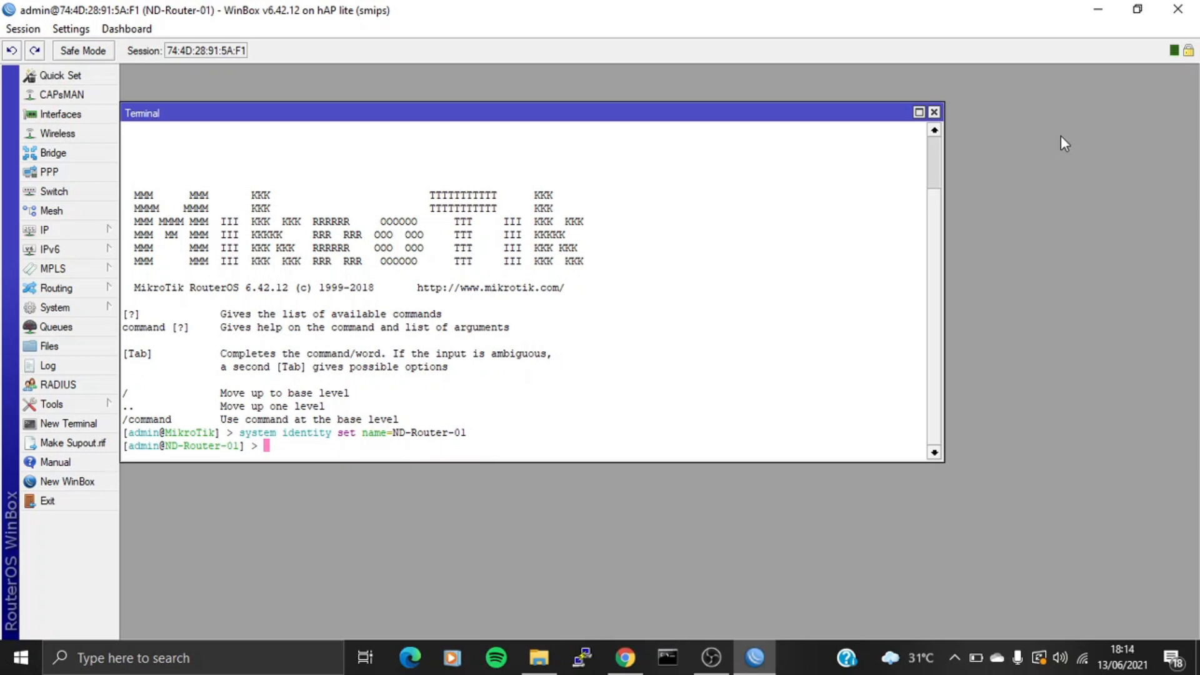
# Set the comment of interface ether1 to Laptop, printing the interface list before and after the change
pyautogui.write('interface print')
pyautogui.press('Return')
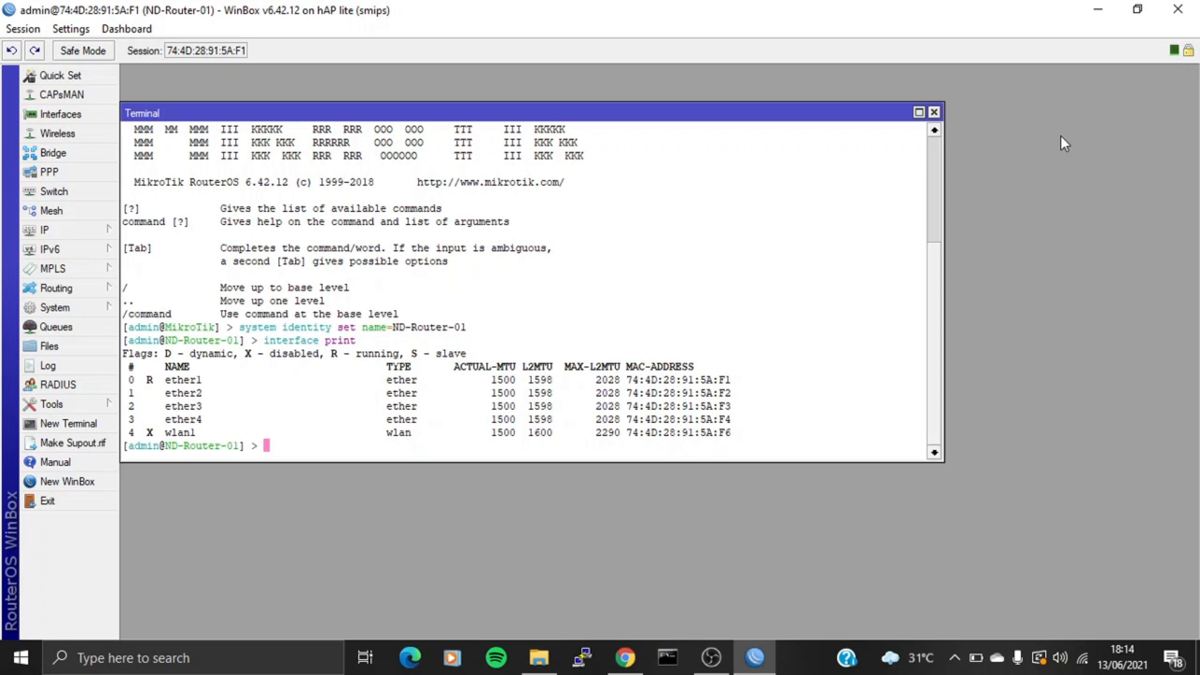
pyautogui.write('interface set ether1')
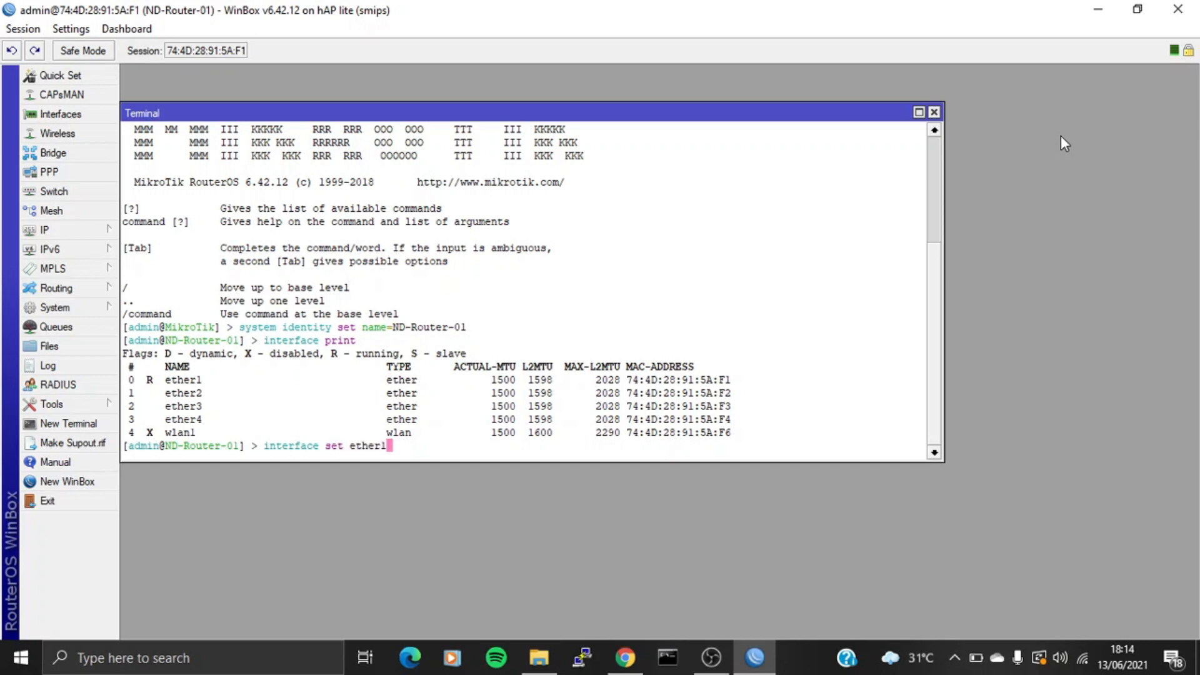
pyautogui.write(' comment=Laptop')
pyautogui.press('Return')
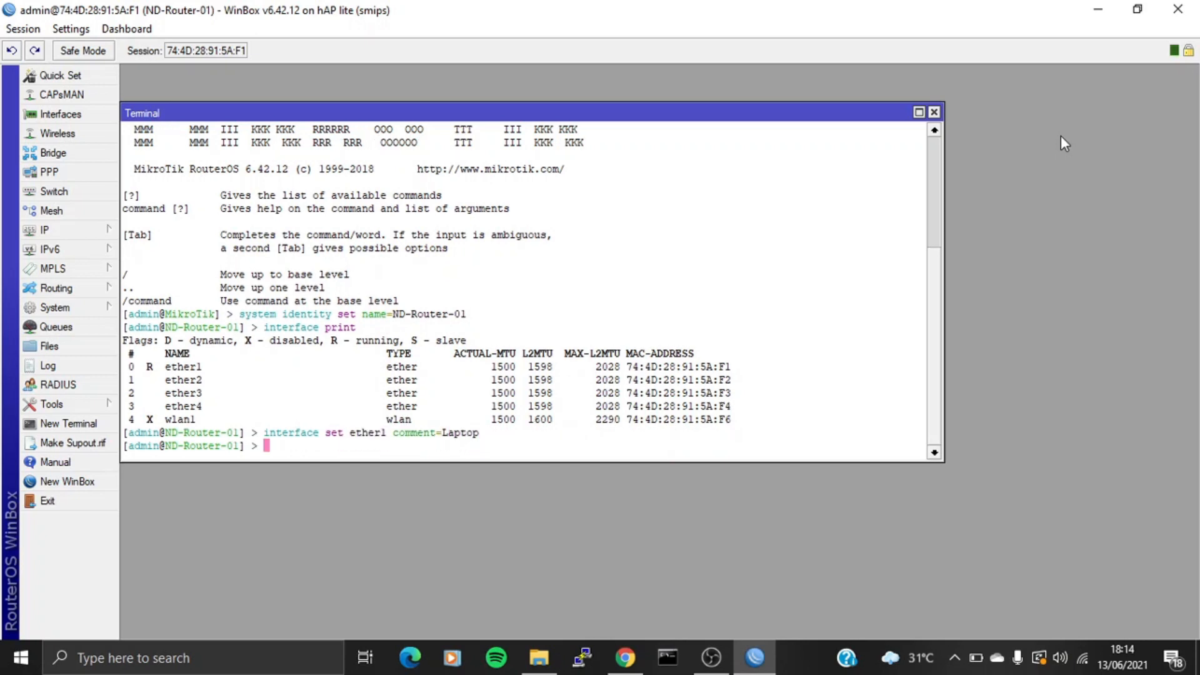
pyautogui.write('interface print')
pyautogui.press('Return')
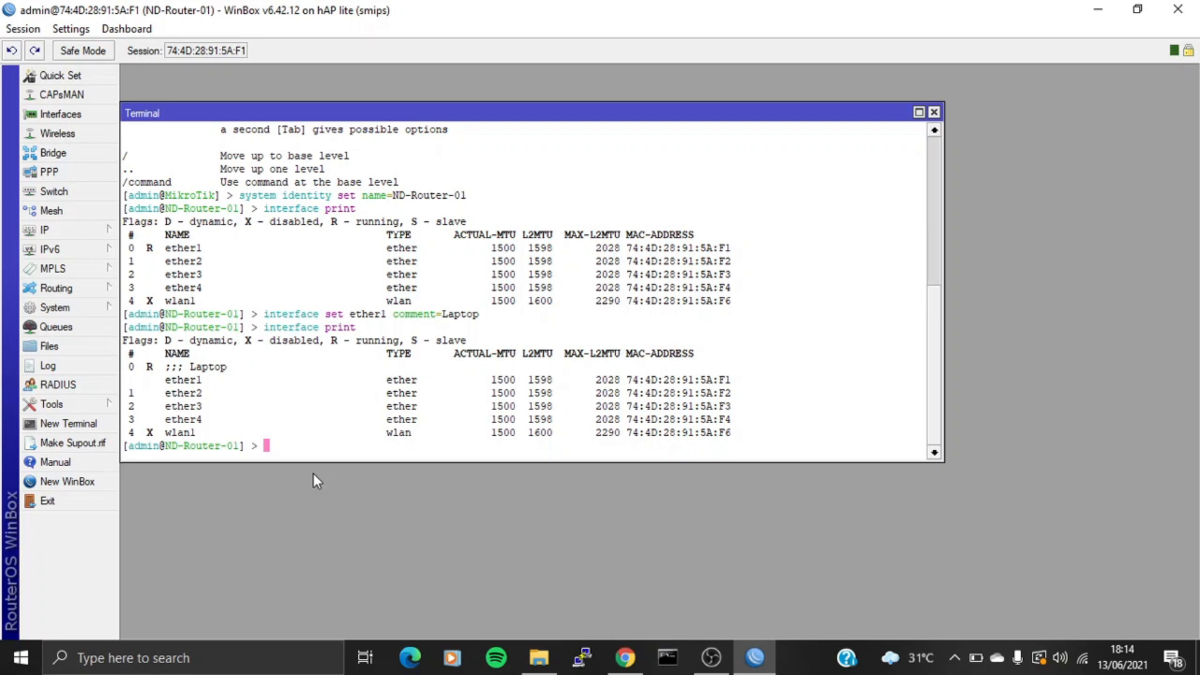
# Enable the wlan1 interface and print the interface list to check its flag
pyautogui.write('interface enable wlan1')
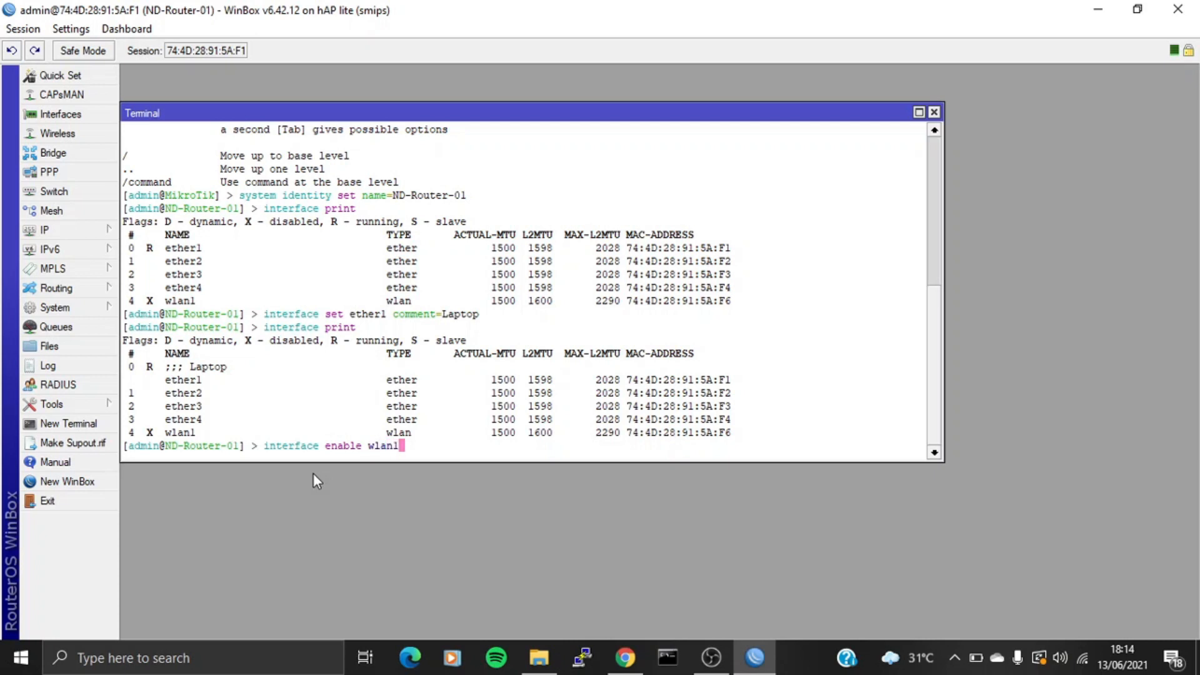
pyautogui.press('Return')
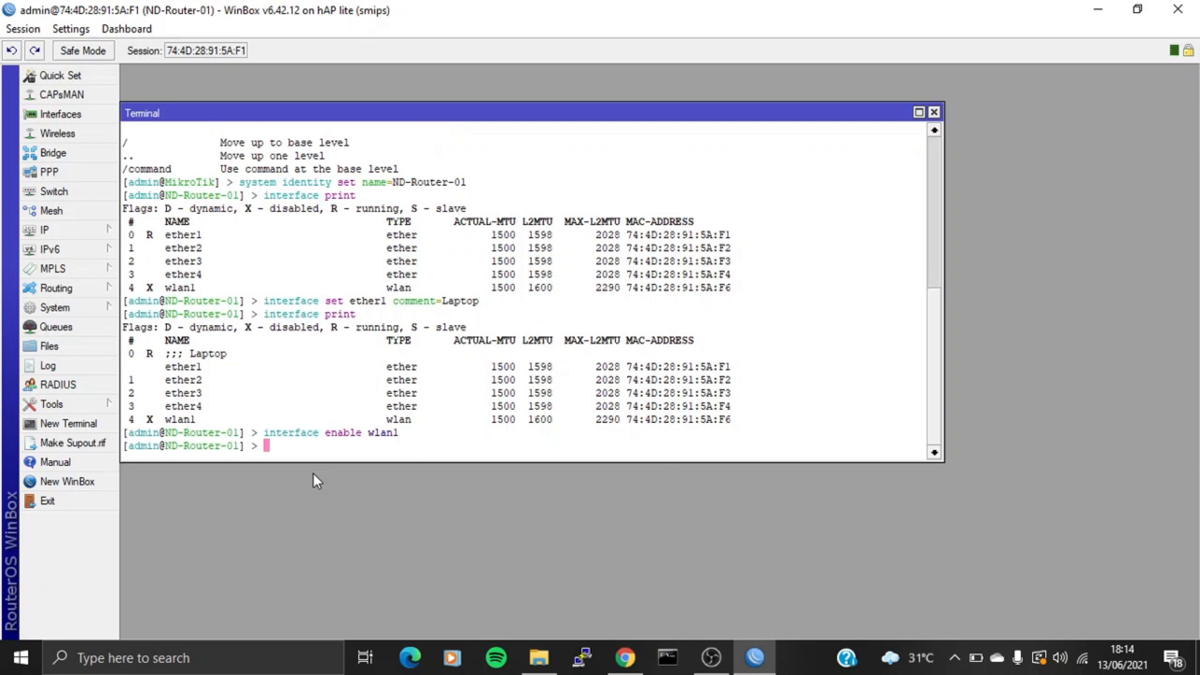
pyautogui.write('interface print')
pyautogui.press('Return')
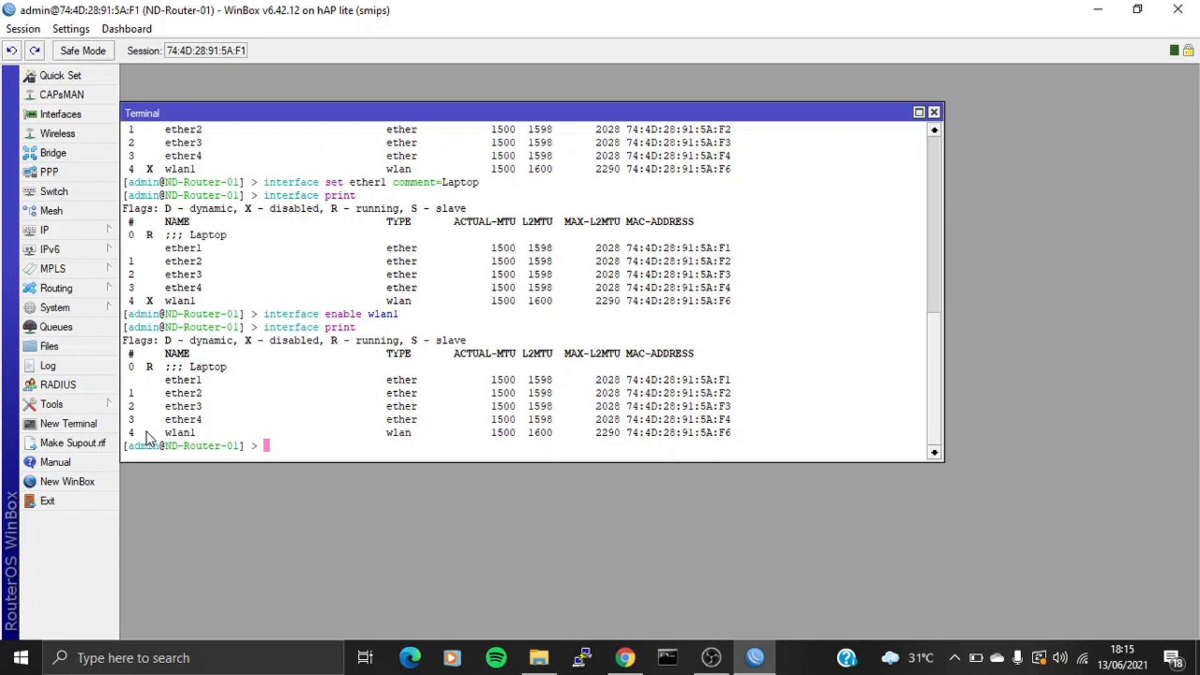
# Write a command that adds a wireless security profile named auth-isp with mode=dynamic-keys
pyautogui.write('interface wireless security-profiles add name=m')
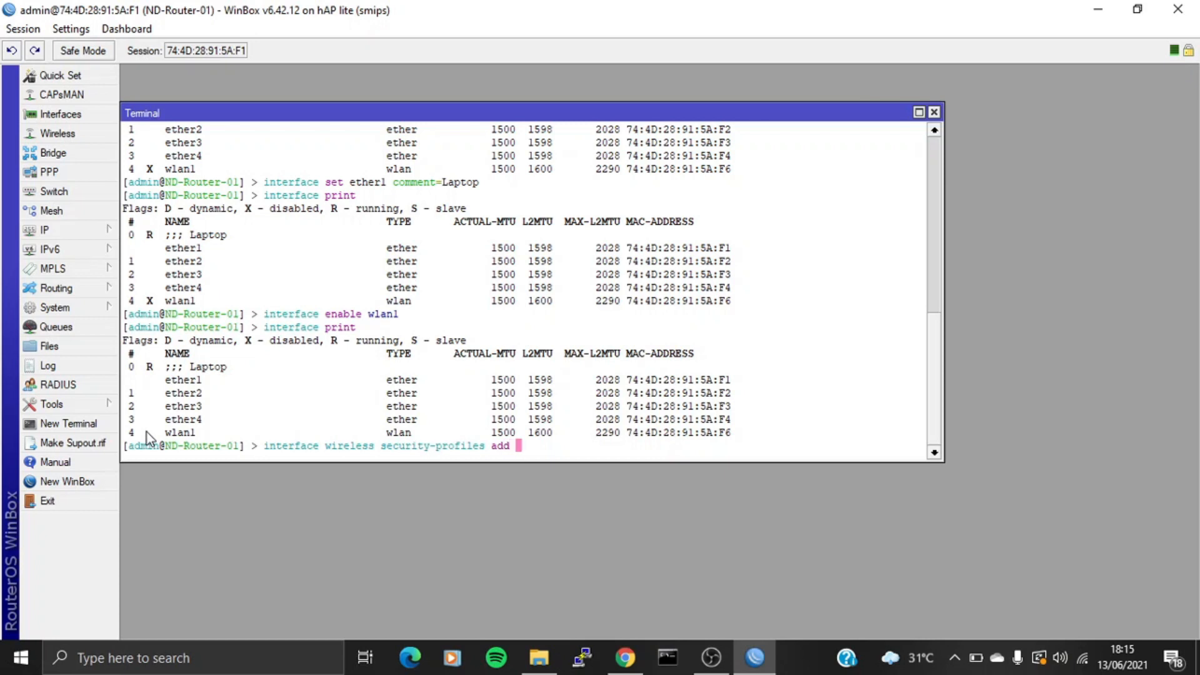
pyautogui.press('BackSpace')
pyautogui.write('auth0sp')
pyautogui.press('BackSpace')
pyautogui.press('BackSpace')
pyautogui.press('BackSpace')
pyautogui.write('-isp mode=d')
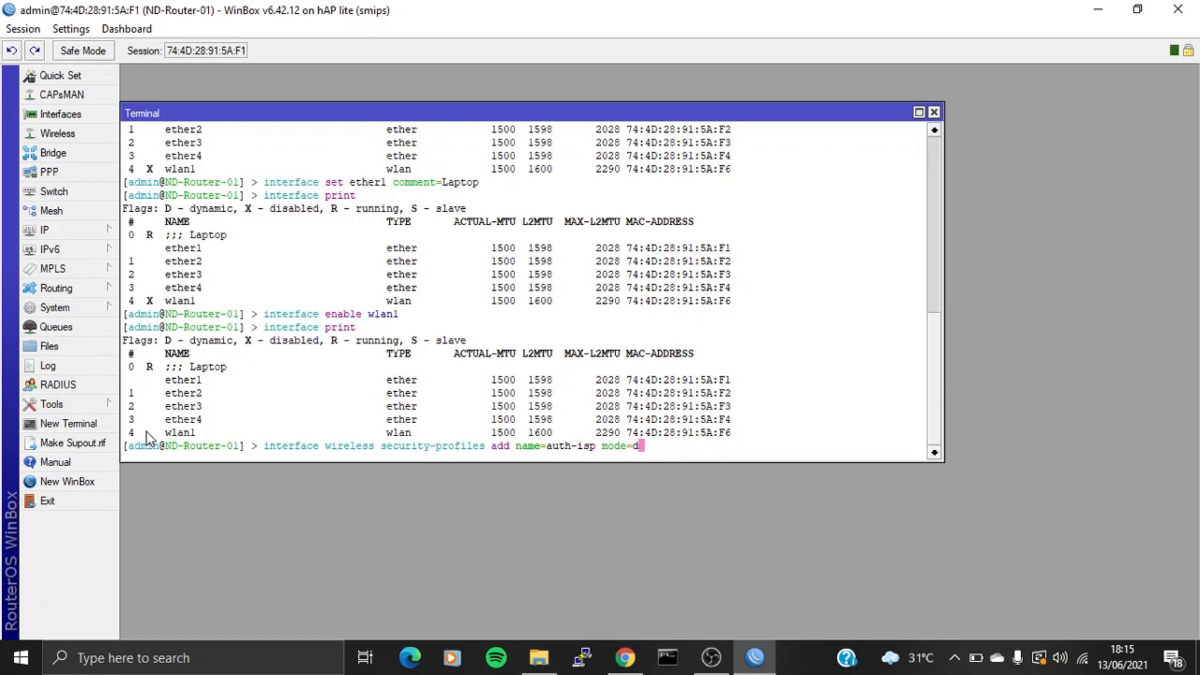
pyautogui.write('ynamic-keys authentication-types=')
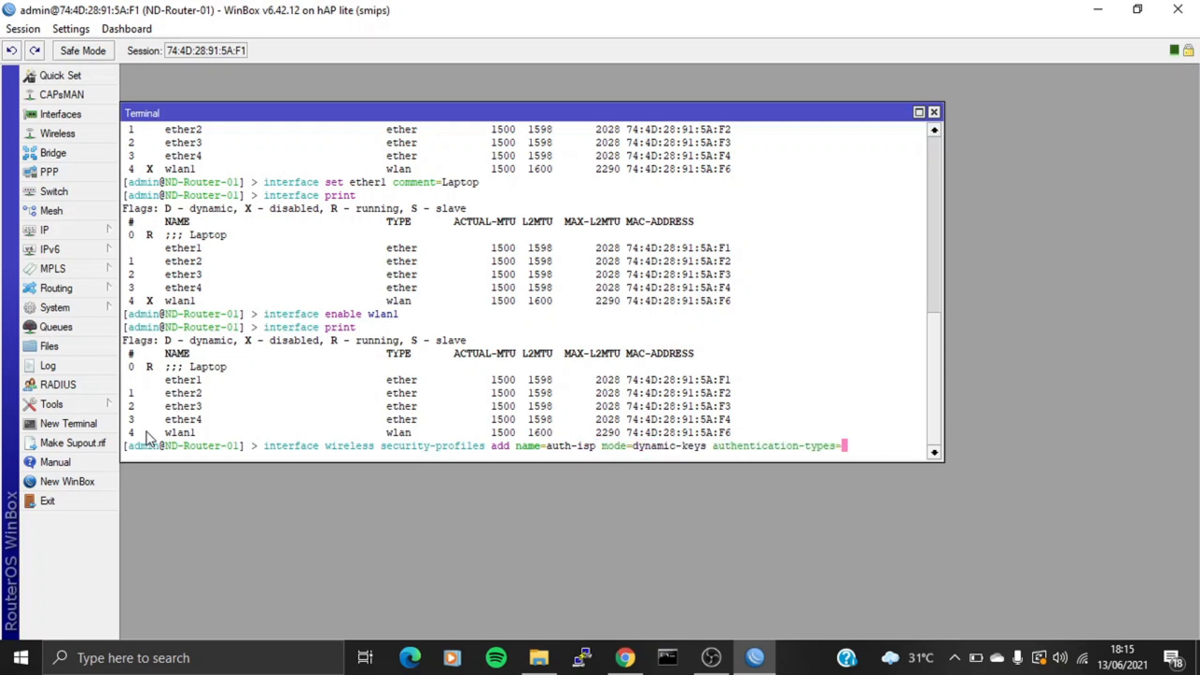
pyautogui.write('w-p')
# Add authentication-types=wpa-psk,wpa2-psk to the security profile command
pyautogui.press('BackSpace')
pyautogui.press('BackSpace')
pyautogui.write('pa-s')
pyautogui.press('BackSpace')
pyautogui.write('psk,wp2-ps')
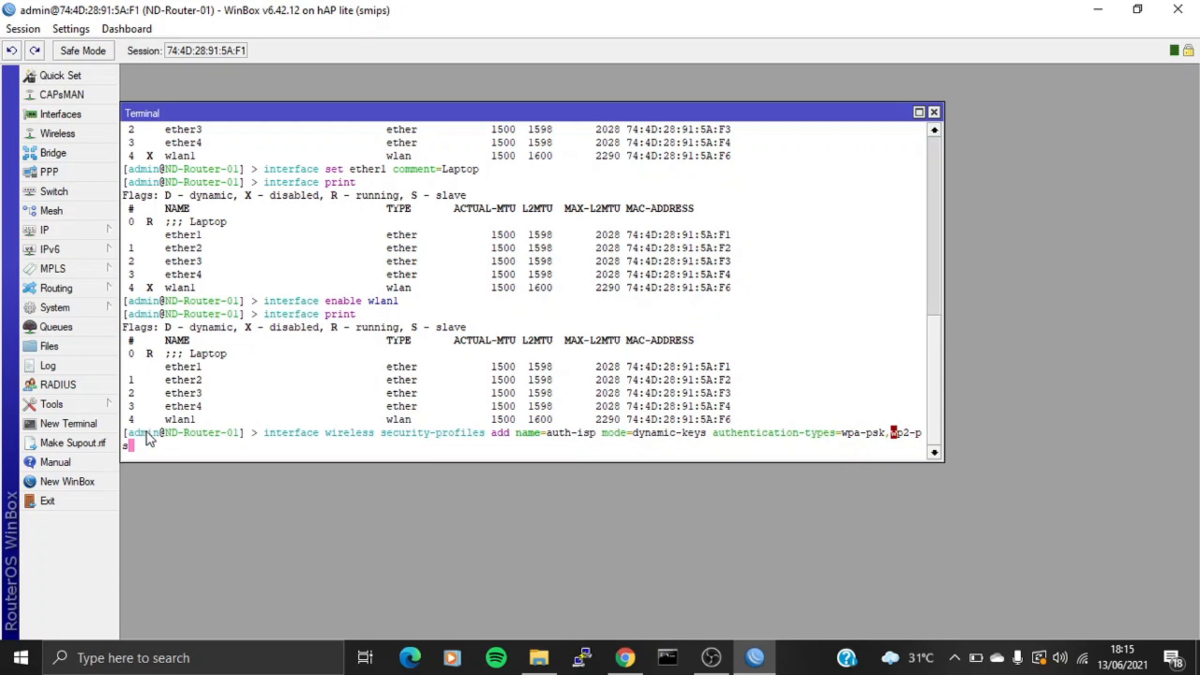
pyautogui.press('BackSpace')
pyautogui.press('BackSpace')
pyautogui.press('BackSpace')
pyautogui.press('BackSpace')
pyautogui.write('a2-psk unicast-ciphers=a')
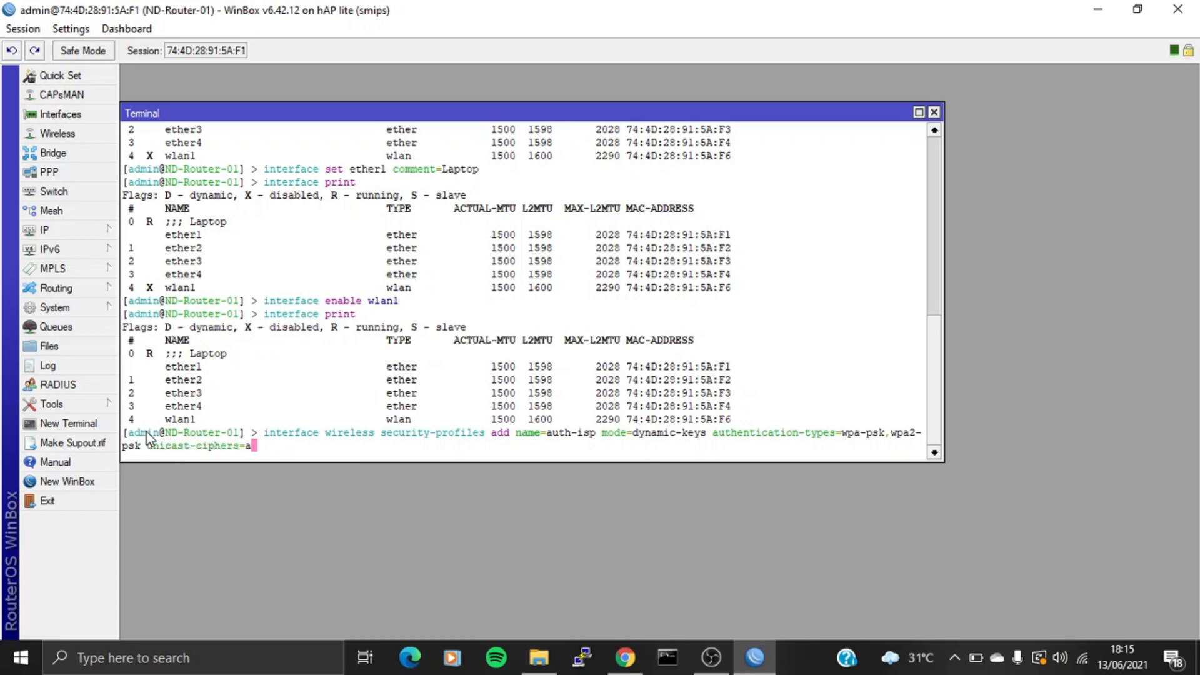
pyautogui.write('es-ccm,tkip group-c')
# Specify aes-ccm,tkip for both the unicast-ciphers and group-ciphers of the security profile
pyautogui.press('Tab')
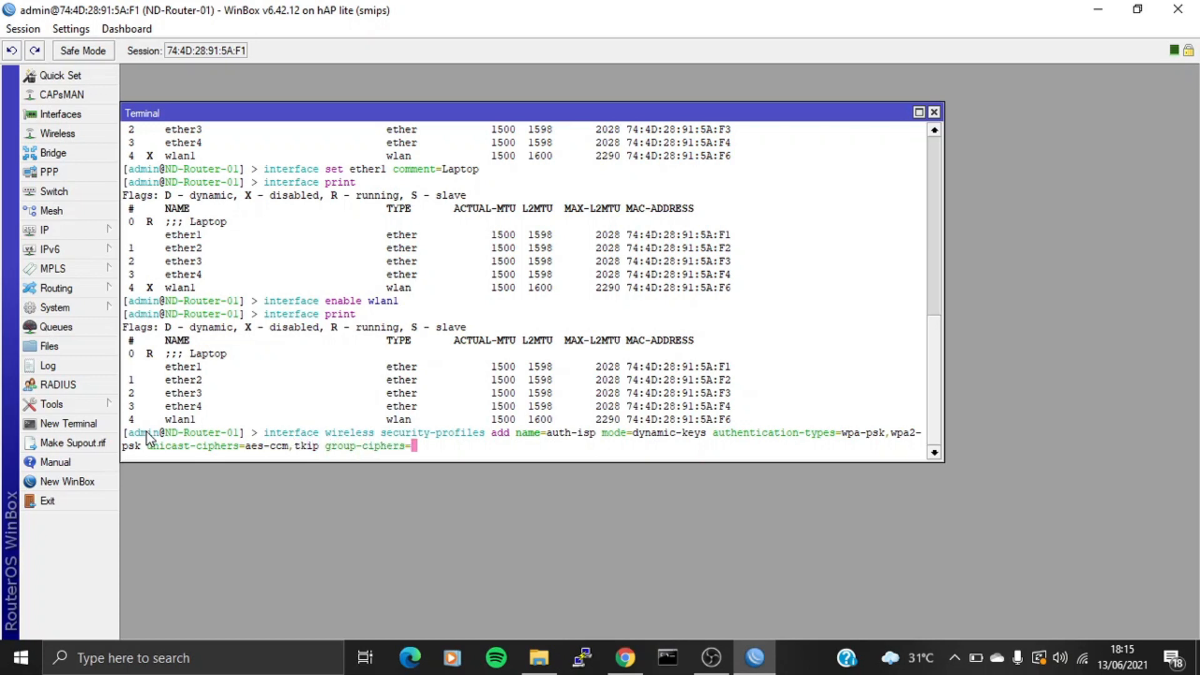
pyautogui.write('aes')
pyautogui.write('-ccm,tkip')
pyautogui.write(' wpa-p')
# Enter the WPA and WPA2 pre-shared keys and run the command to create the security profile
pyautogui.press('Tab')
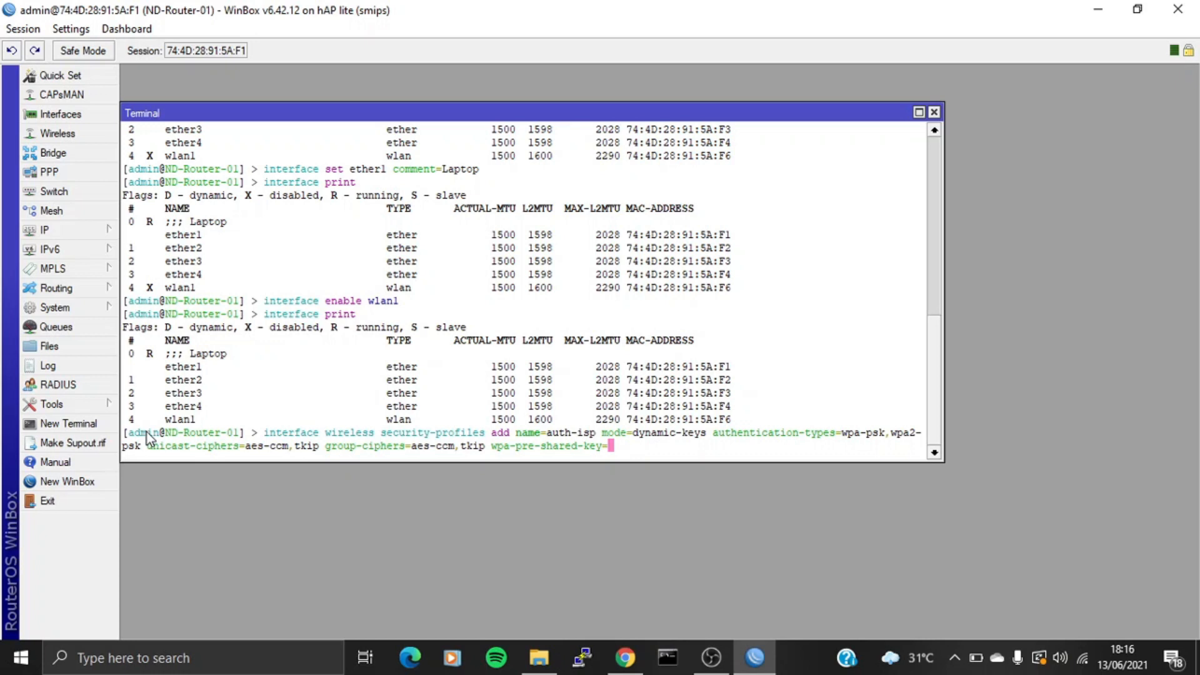
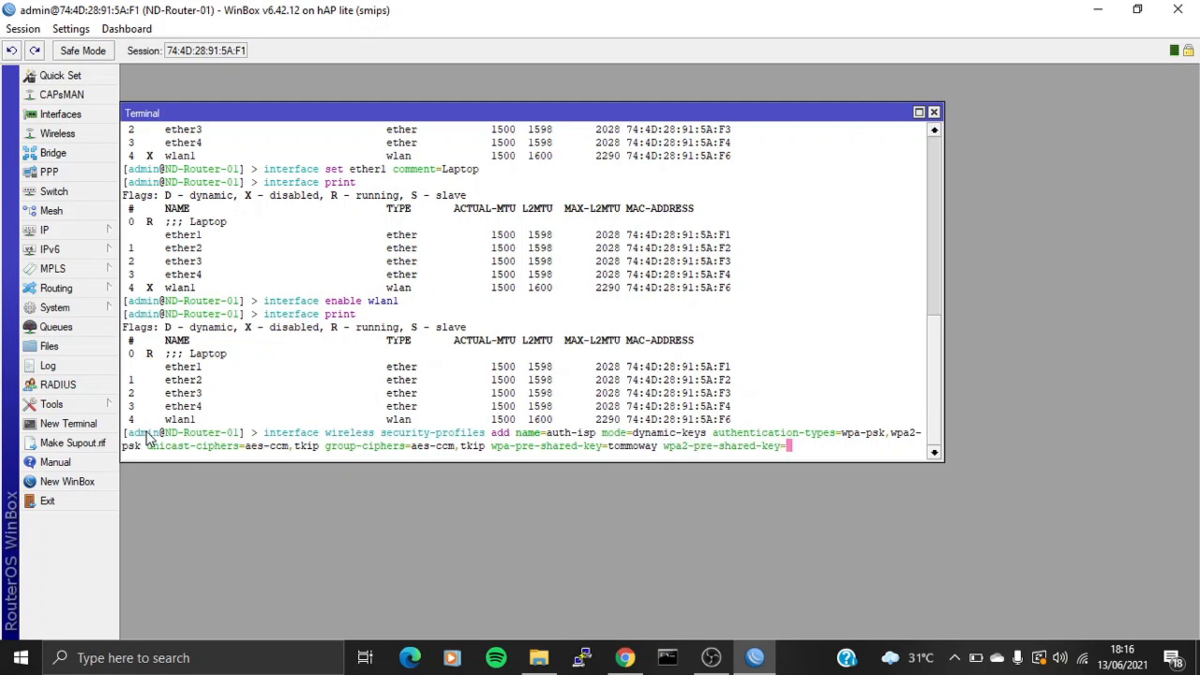
pyautogui.press('Return')
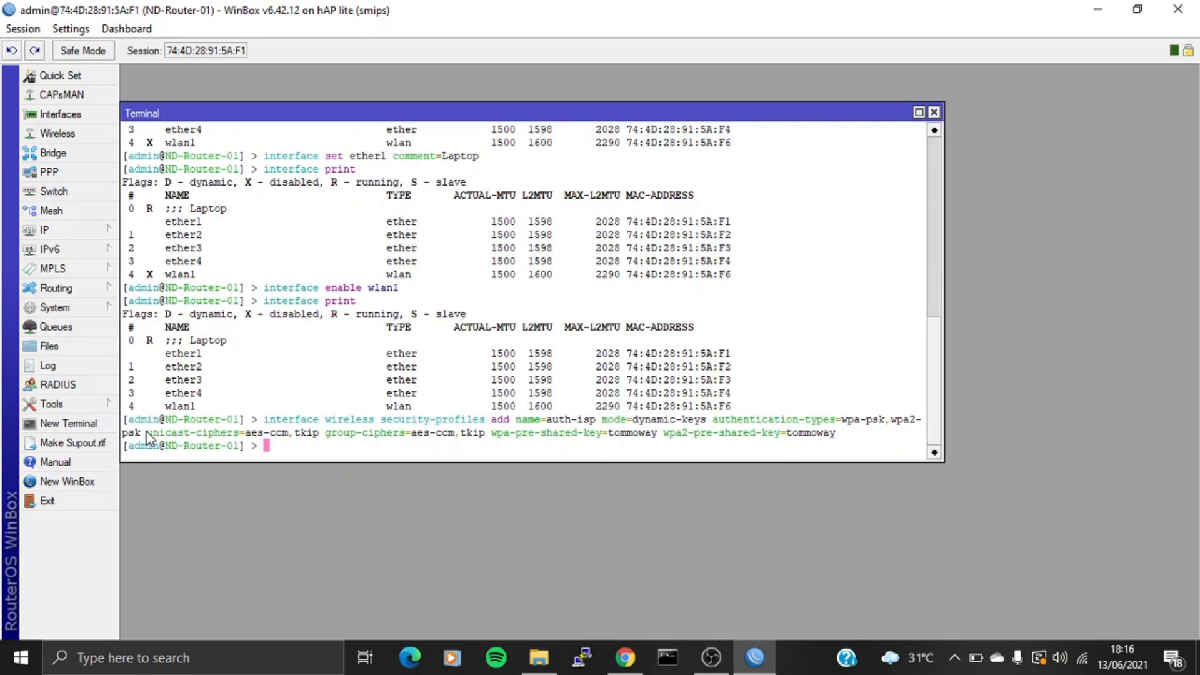
# Show the commands available for wireless security profiles and print the configured profiles
pyautogui.write('interface wireless security-profiles')
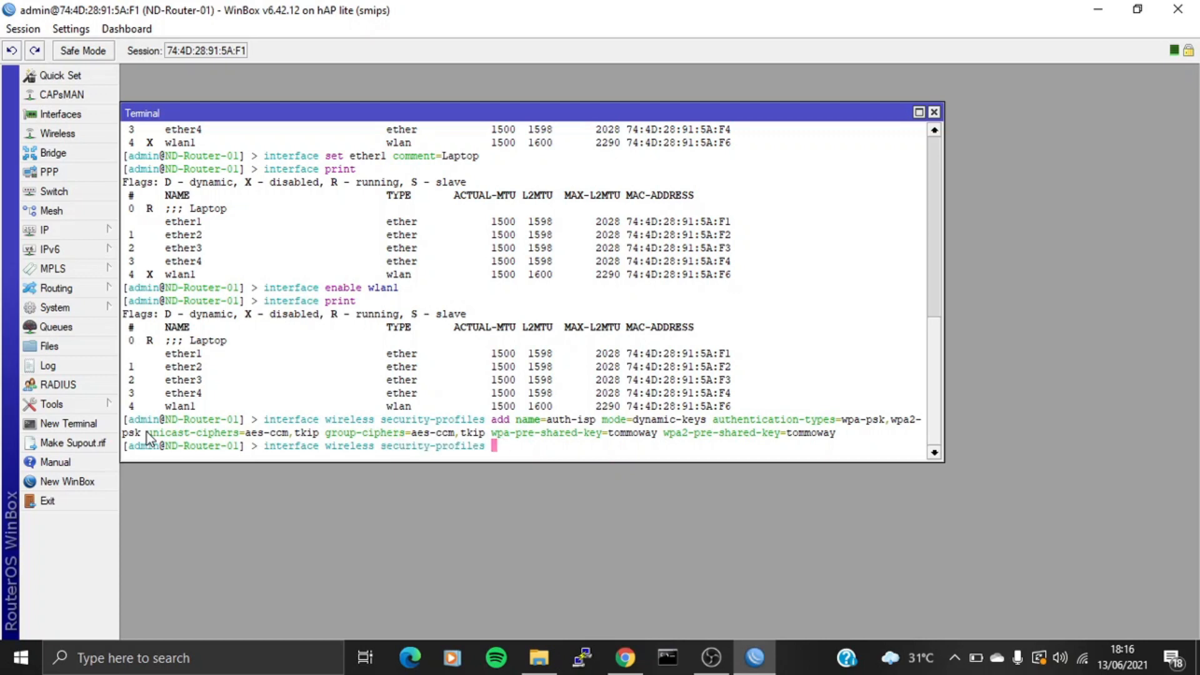
pyautogui.press('Tab')
pyautogui.press('Tab')
pyautogui.write('print')
pyautogui.press('Return')
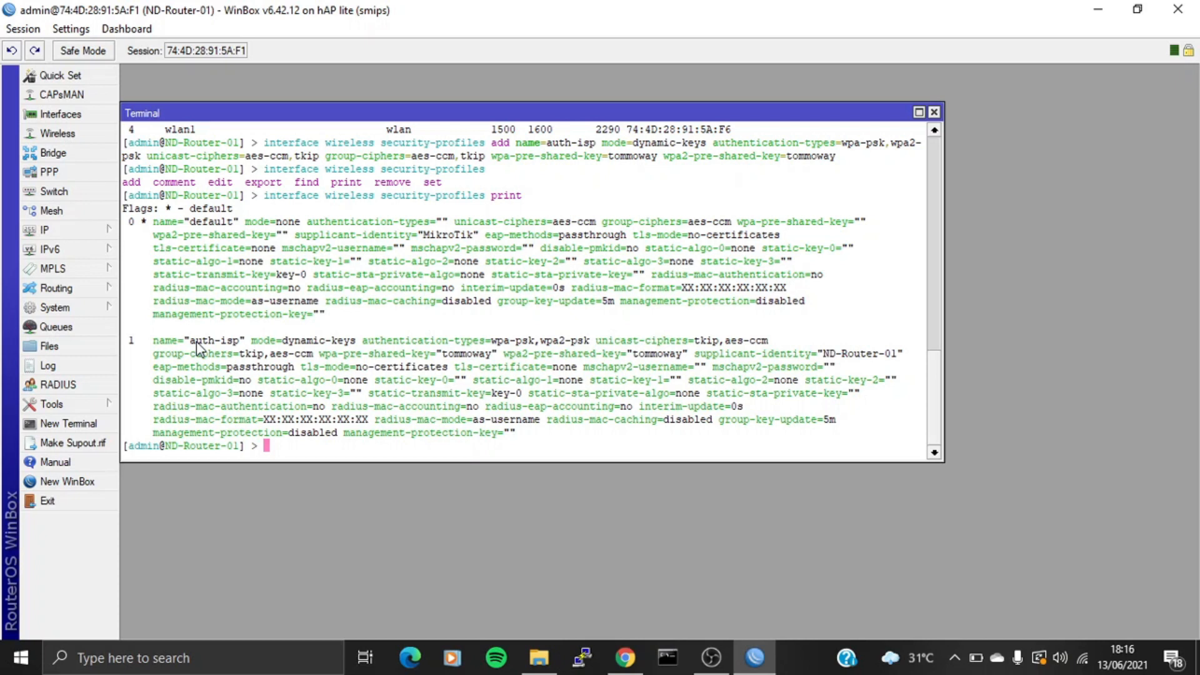
# Scan for nearby wireless networks on wlan1, and quit the scan once the access points are listed
pyautogui.write('interface wireless scan wlan1')
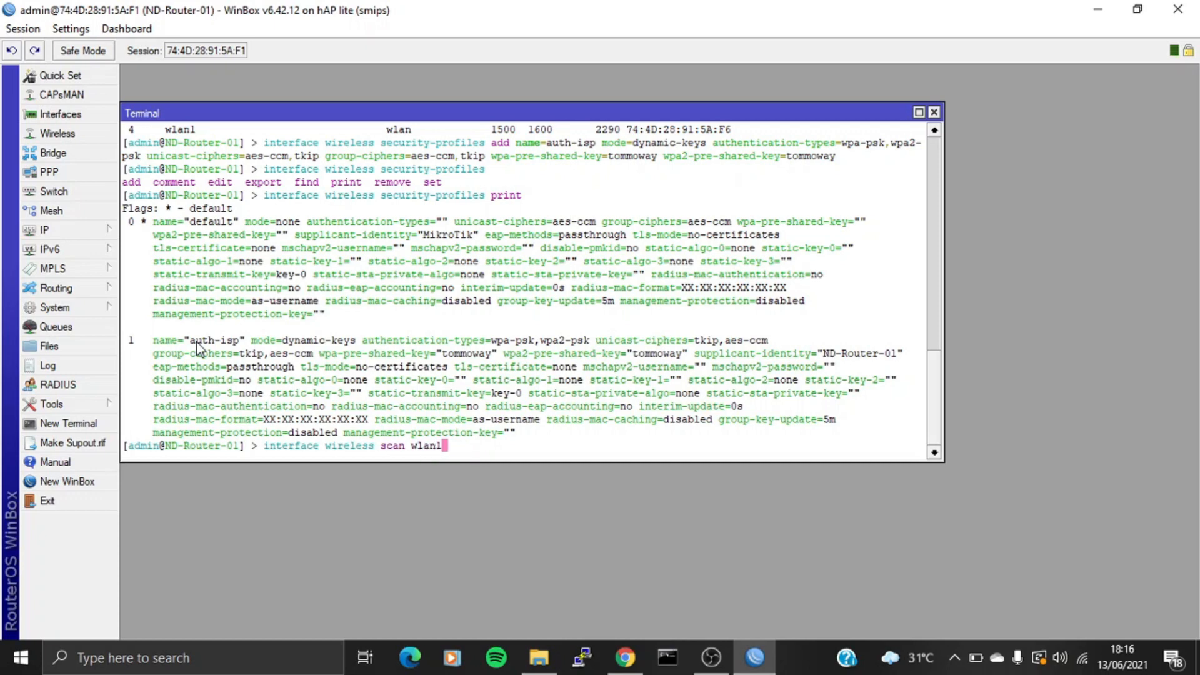
pyautogui.press('Return')
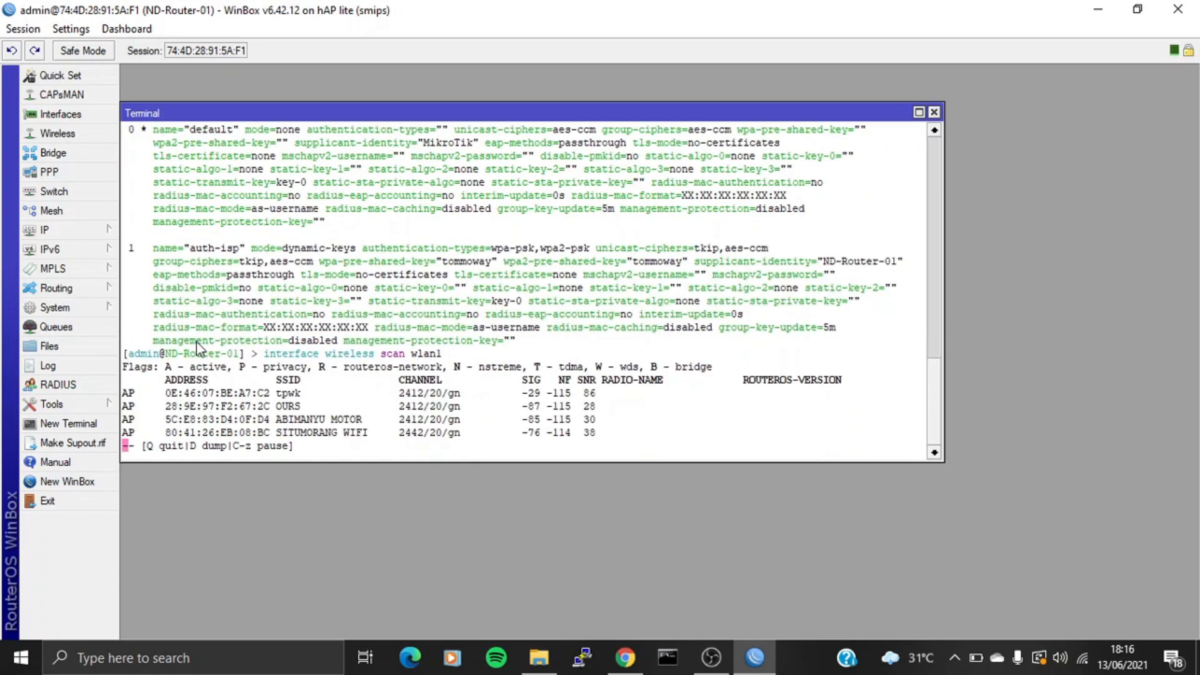
pyautogui.press('q')
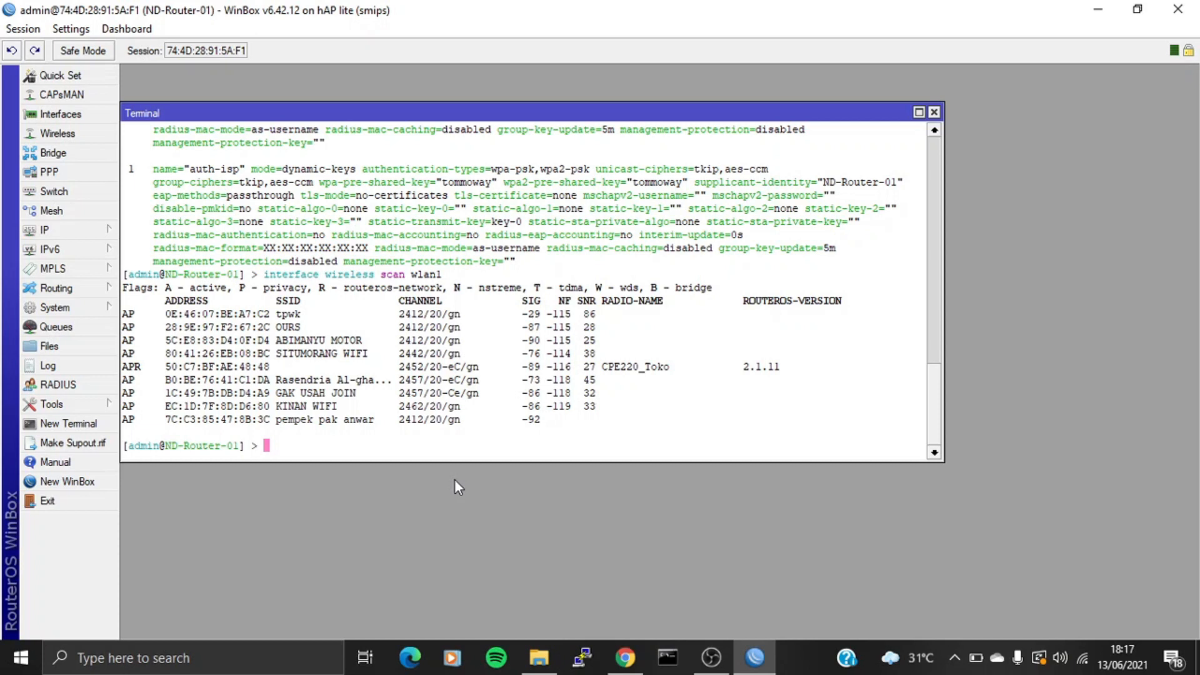
# Configure wlan1 wireless with mode=station, band=2ghz-b/g/n, ssid=tpwk and security-profile=auth-isp
pyautogui.write('interface wireless set wlan1 mode=')
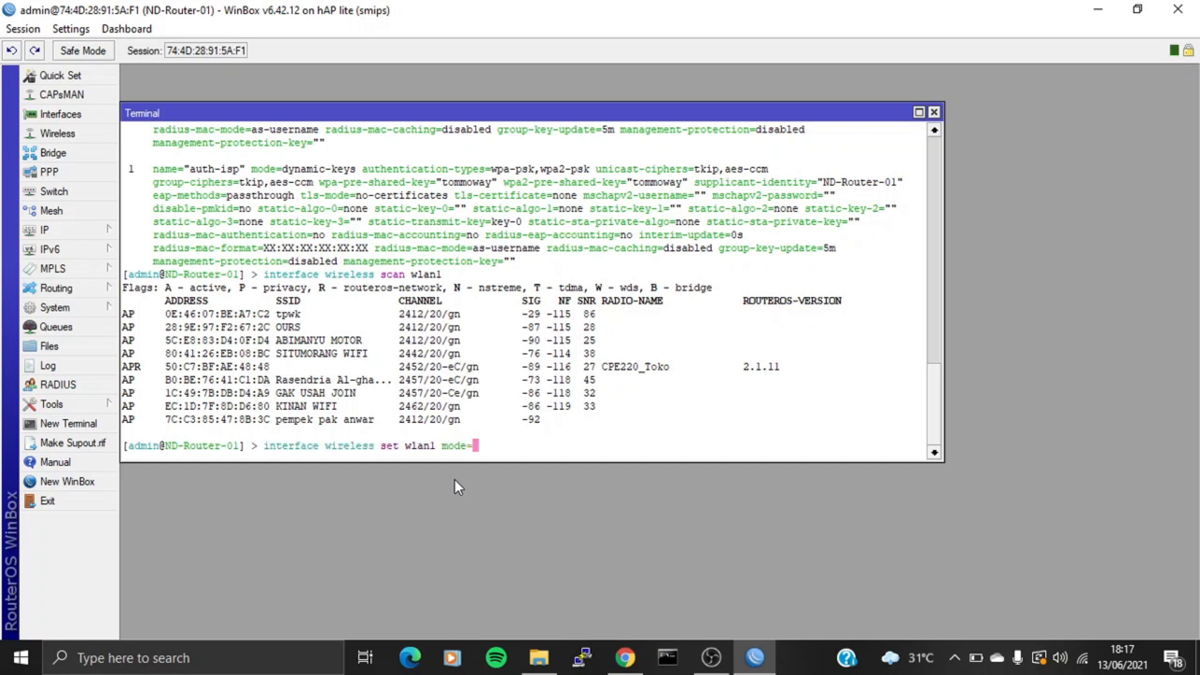
pyautogui.write('station band=2g')
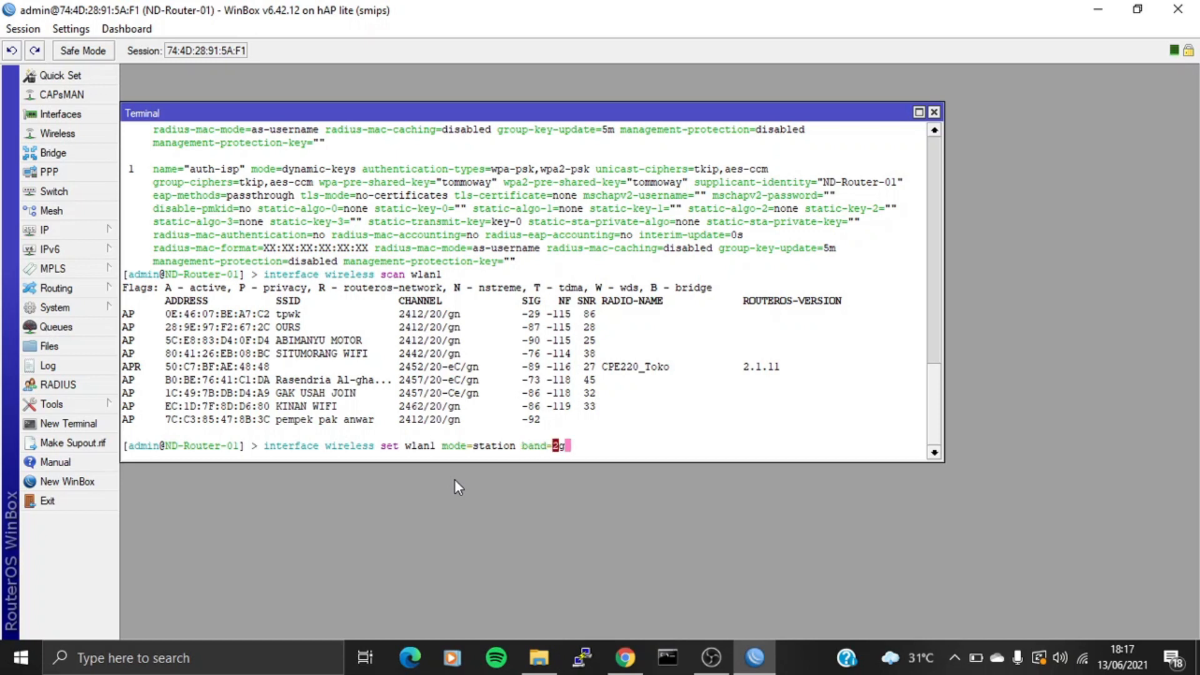
pyautogui.write('hz-b/g/n ssid=t')
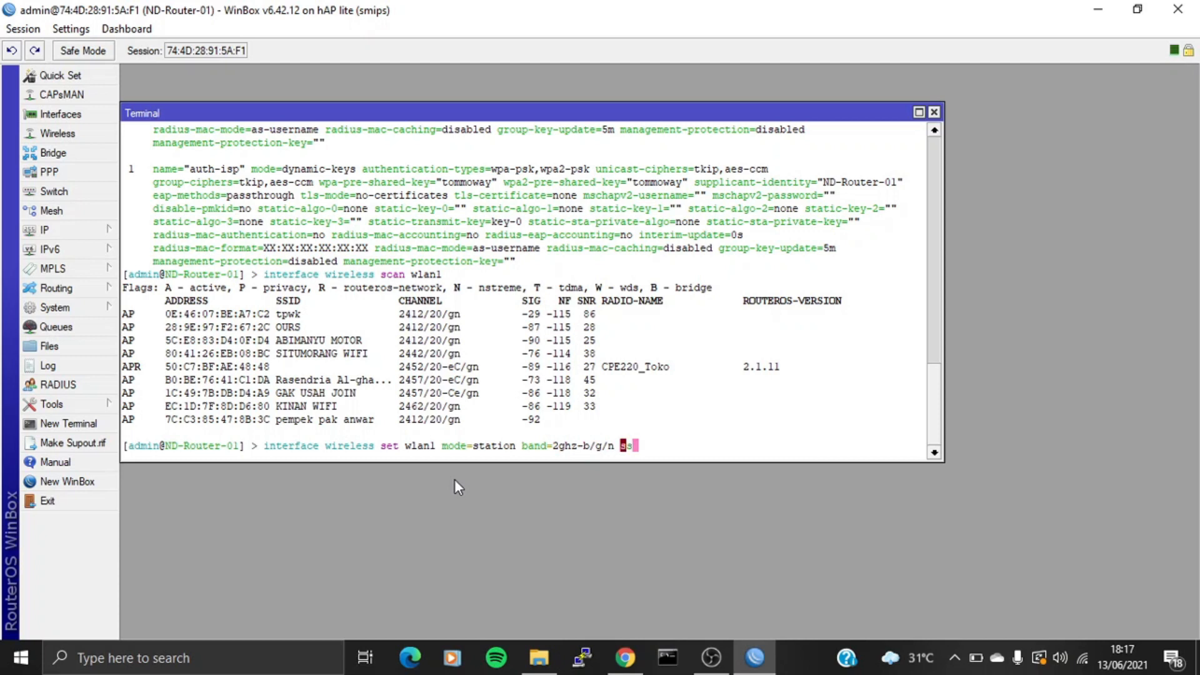
pyautogui.write('pwk secur')
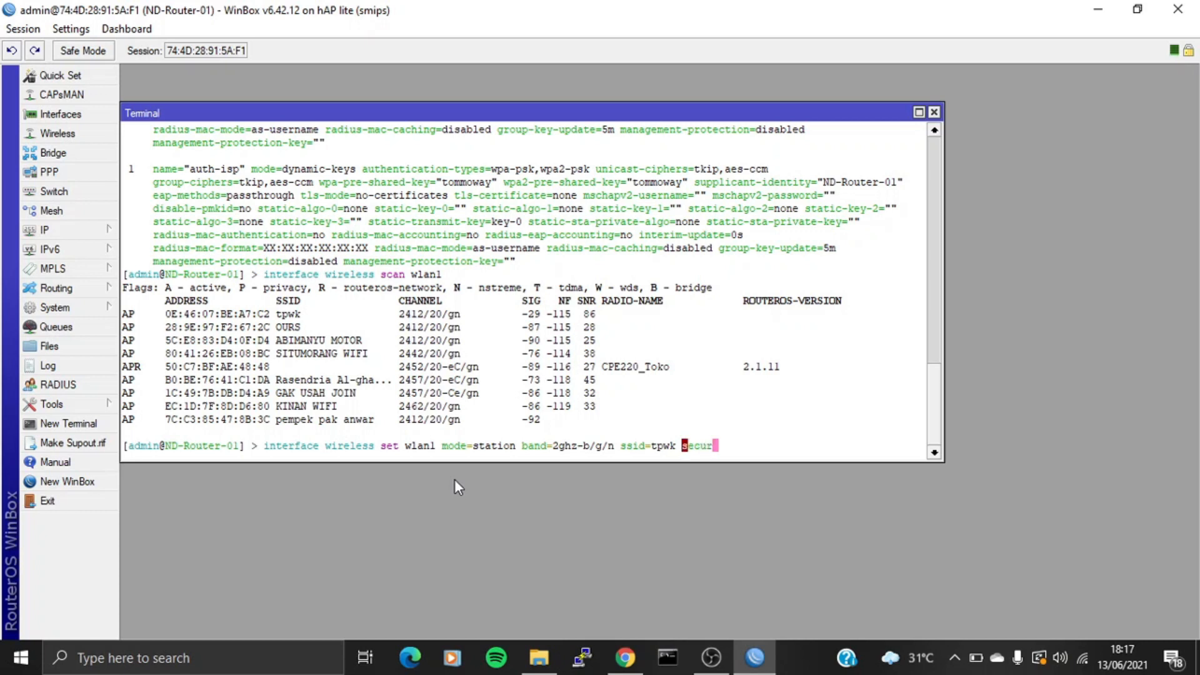
pyautogui.press('Tab')
pyautogui.write('au')
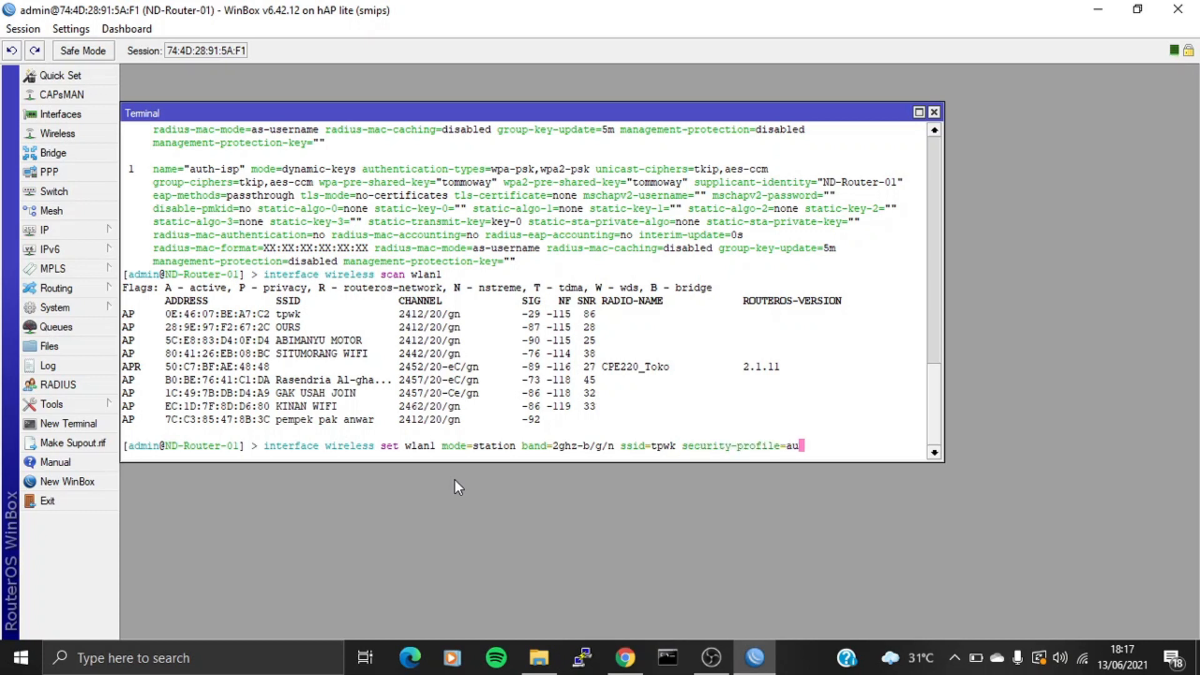
pyautogui.write('th-isp')
pyautogui.press('Return')
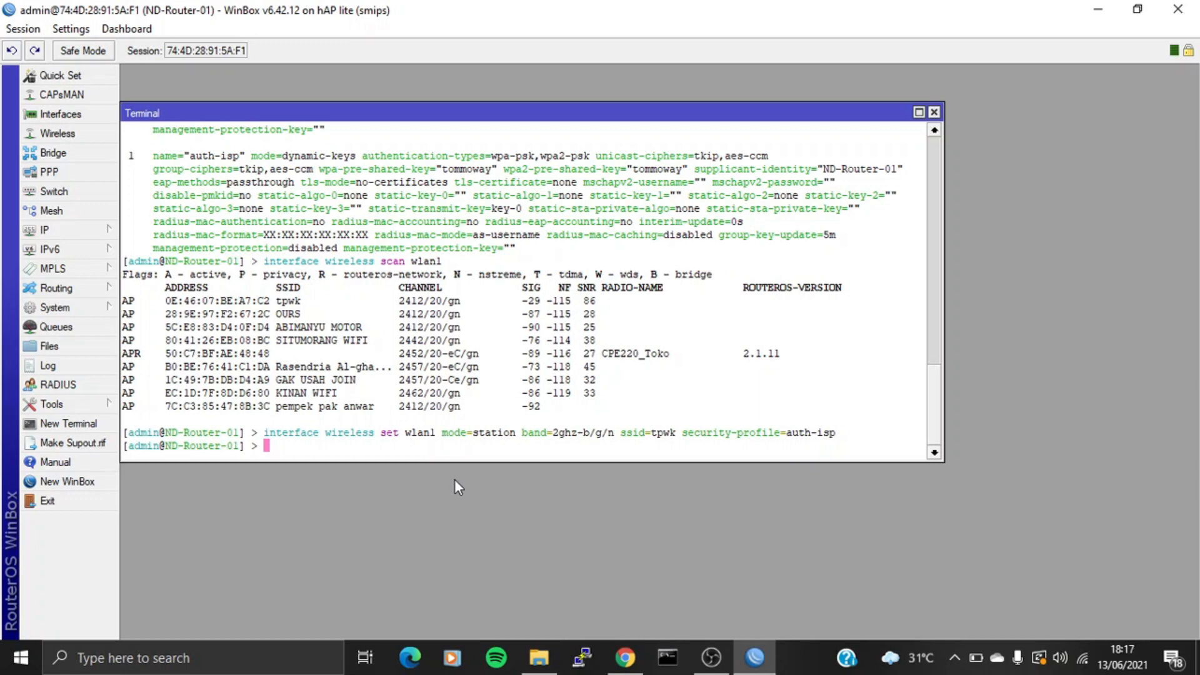
# Print the wireless interface settings to check wlan1's configuration and running flag
pyautogui.write('interface wireless print')
pyautogui.press('Return')
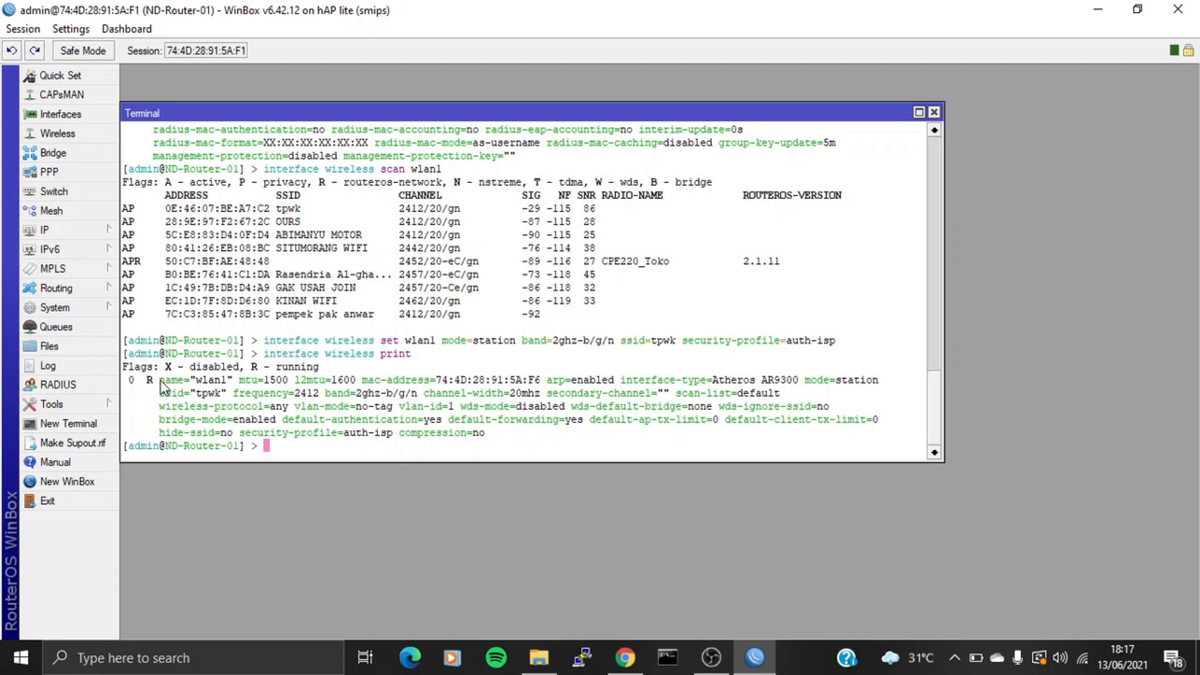
# Add an IP DHCP client on interface wlan1 with disabled=no
pyautogui.write('ip dhcp-client add i')
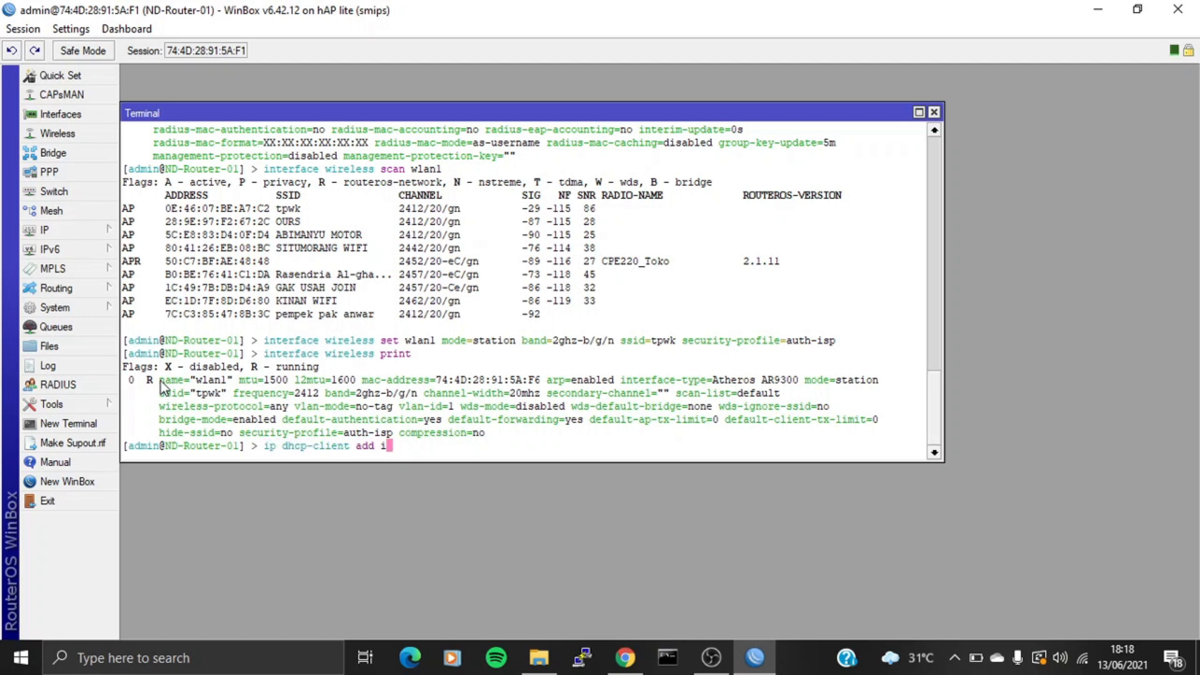
pyautogui.write('nterface=wlan1 d')
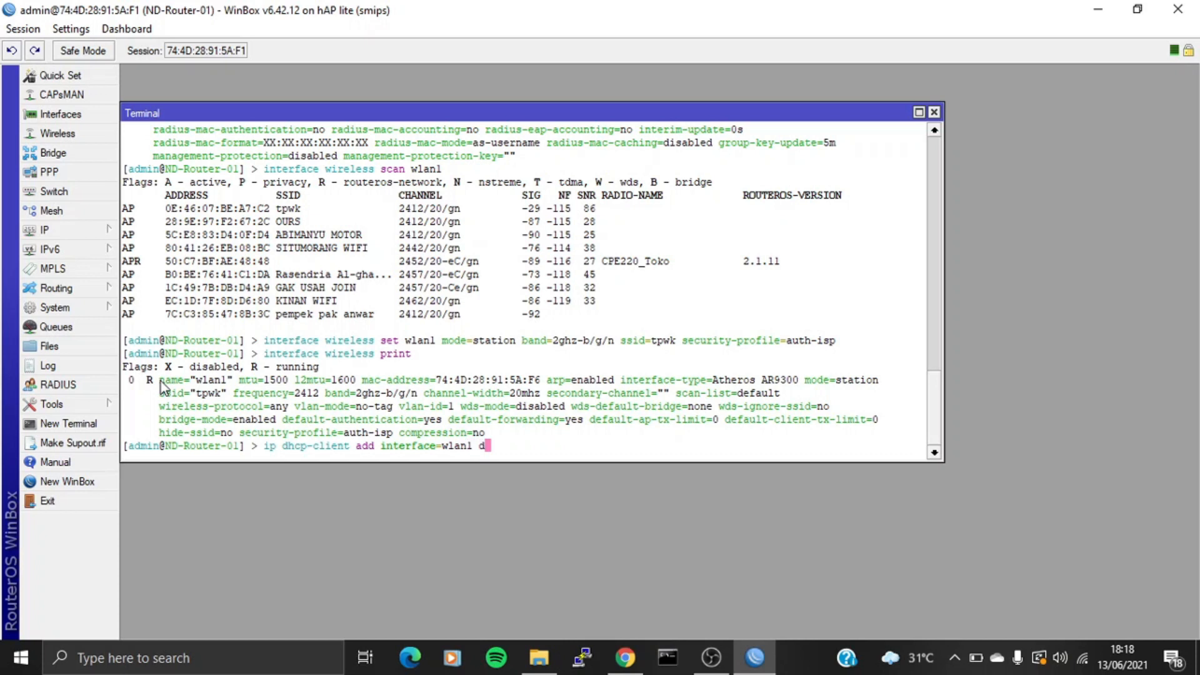
pyautogui.write('isabled=no')
pyautogui.press('Return')
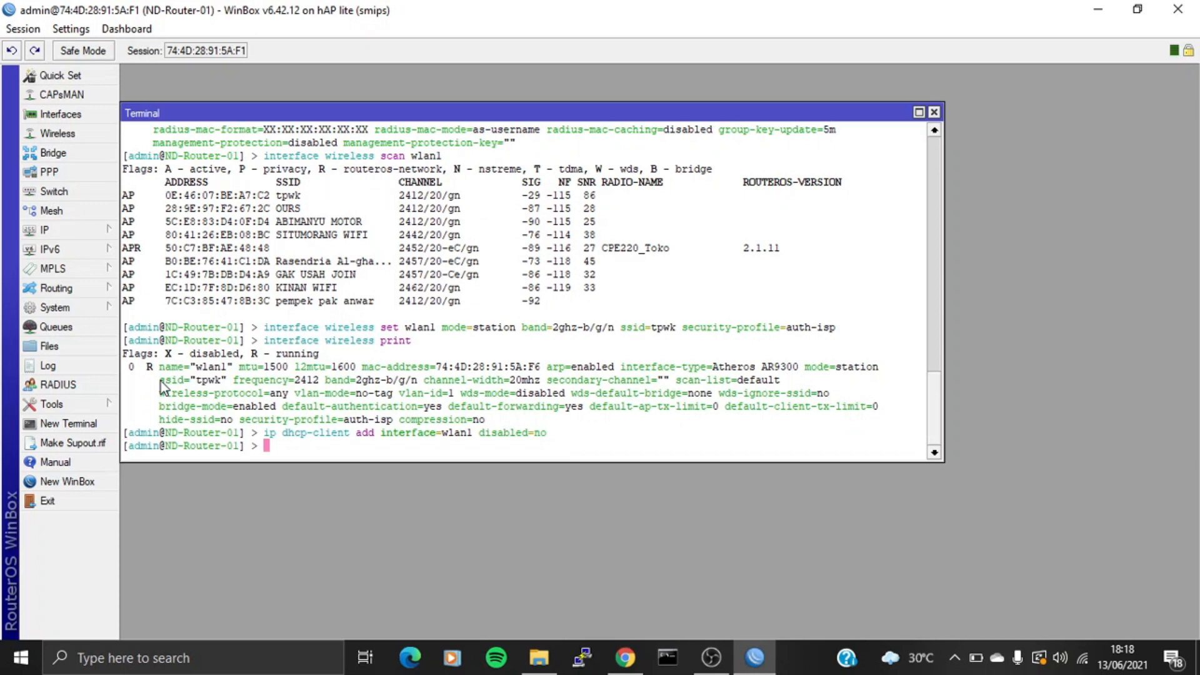
# Print the DHCP client list to check wlan1's status and address
pyautogui.write('ip dhcp-client print')
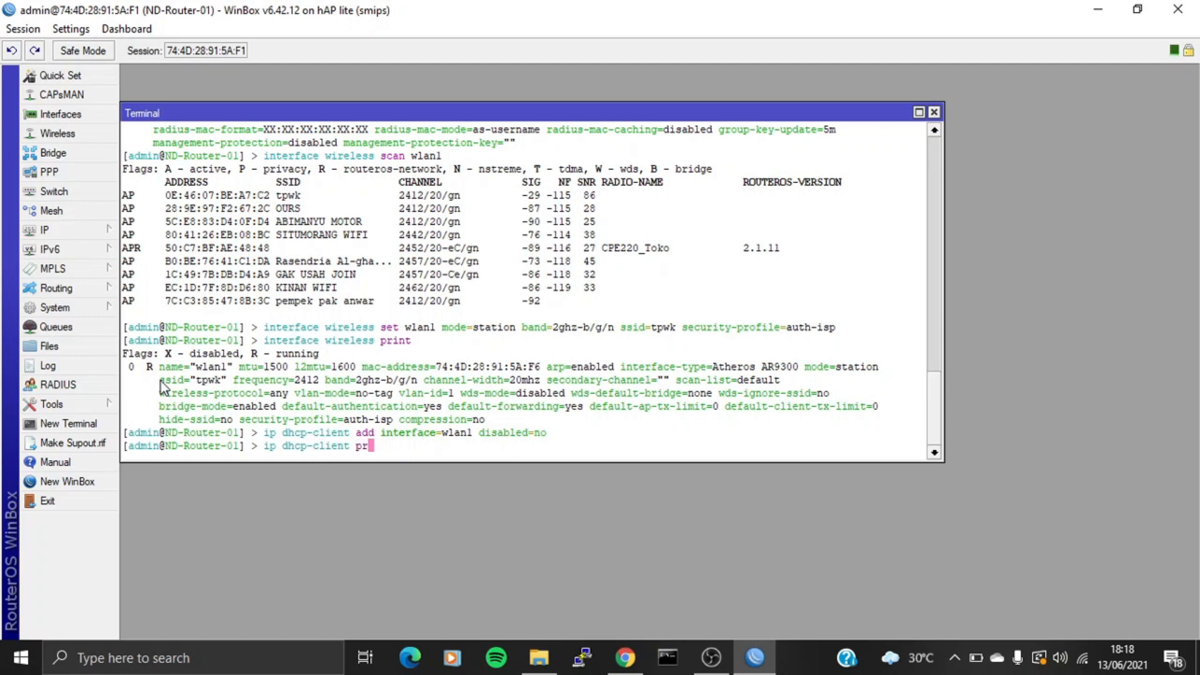
pyautogui.press('Return')
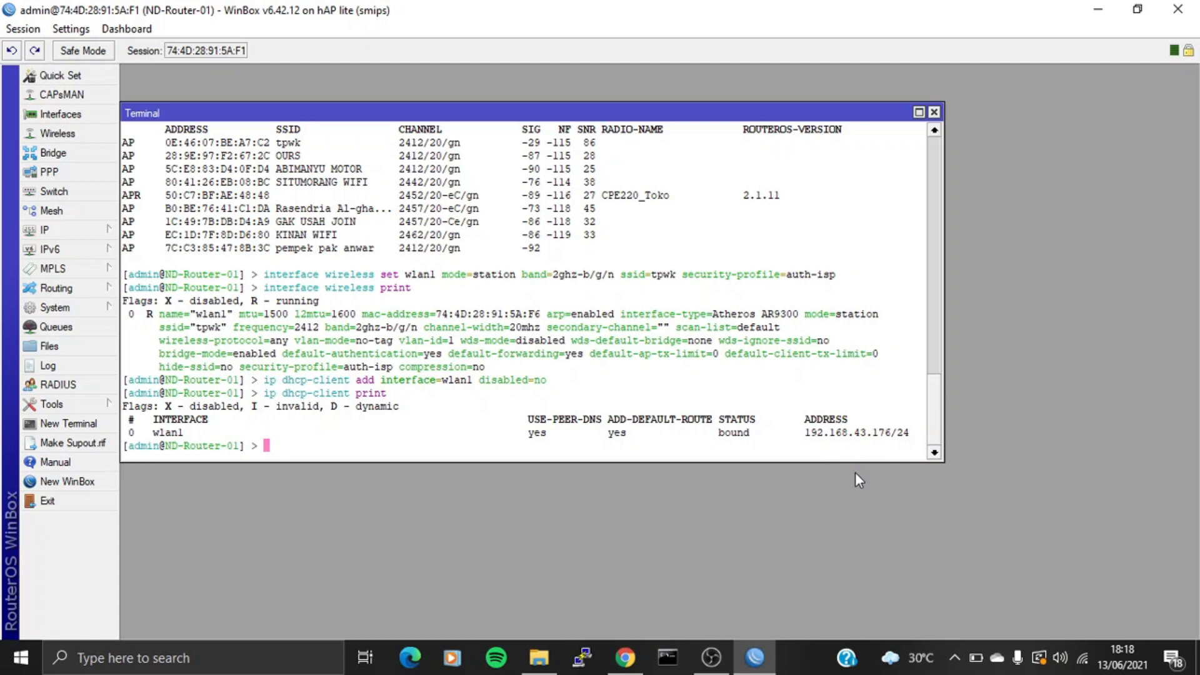
# Ping the upstream gateway 192.168.43.1 and google.com from the router to test its internet connection
pyautogui.write('ping 192.168.43.1')
pyautogui.press('Return')
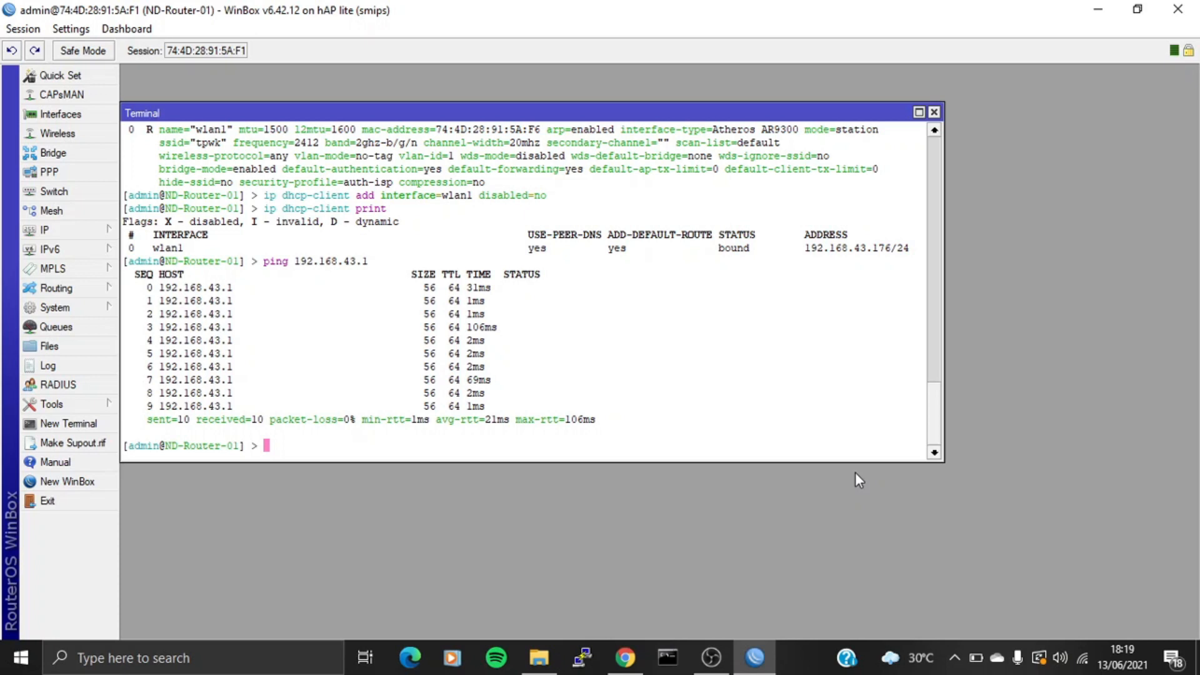
pyautogui.write('ping google.com')
pyautogui.press('Return')
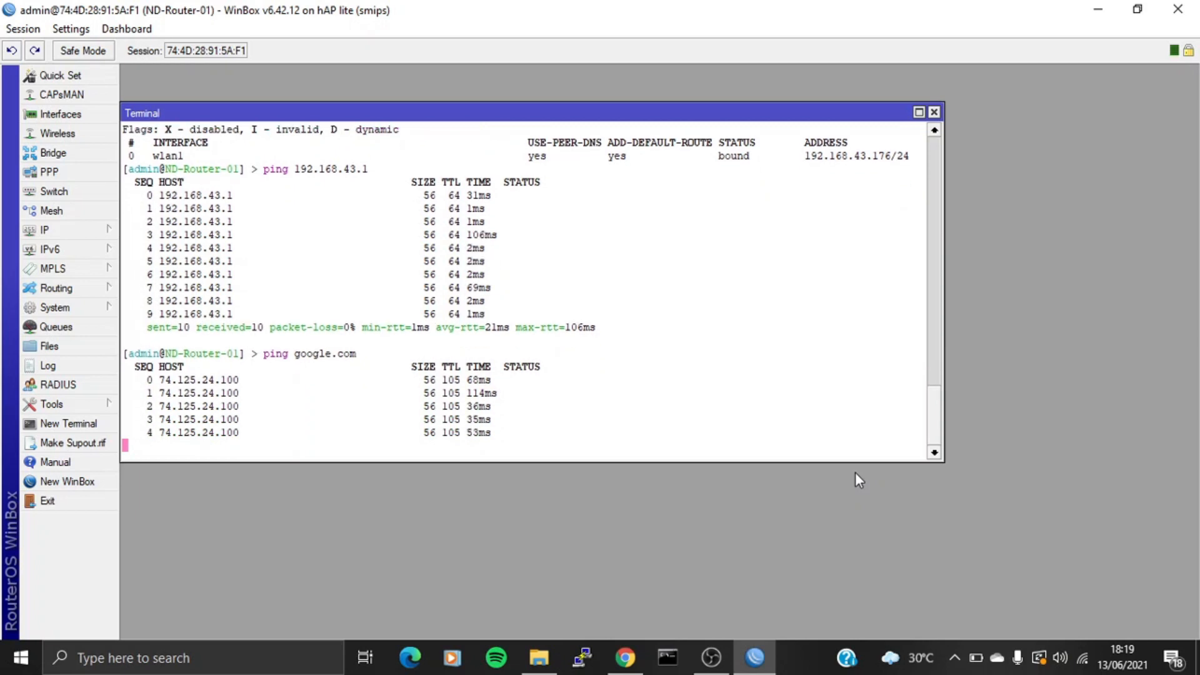
pyautogui.hotkey('ctrl', 'c')
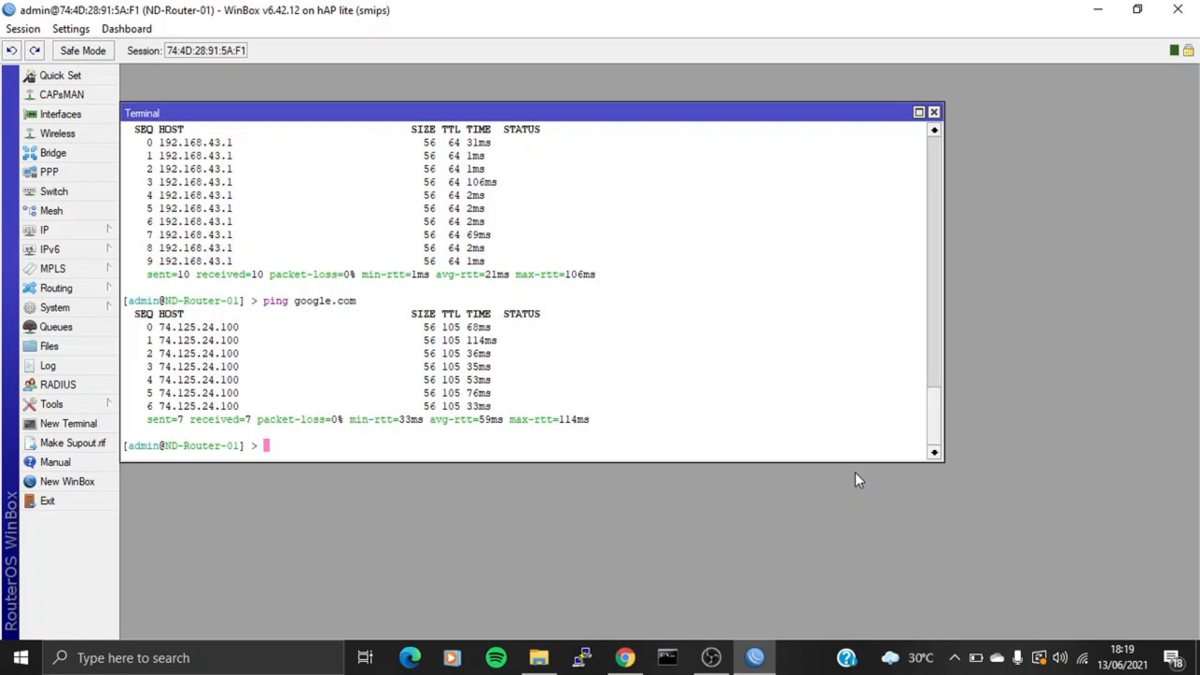
# Add an IP firewall NAT rule with chain=scrnat, out-interface=wlan1 and action=masquerade
pyautogui.write('ip firewall nat add c')
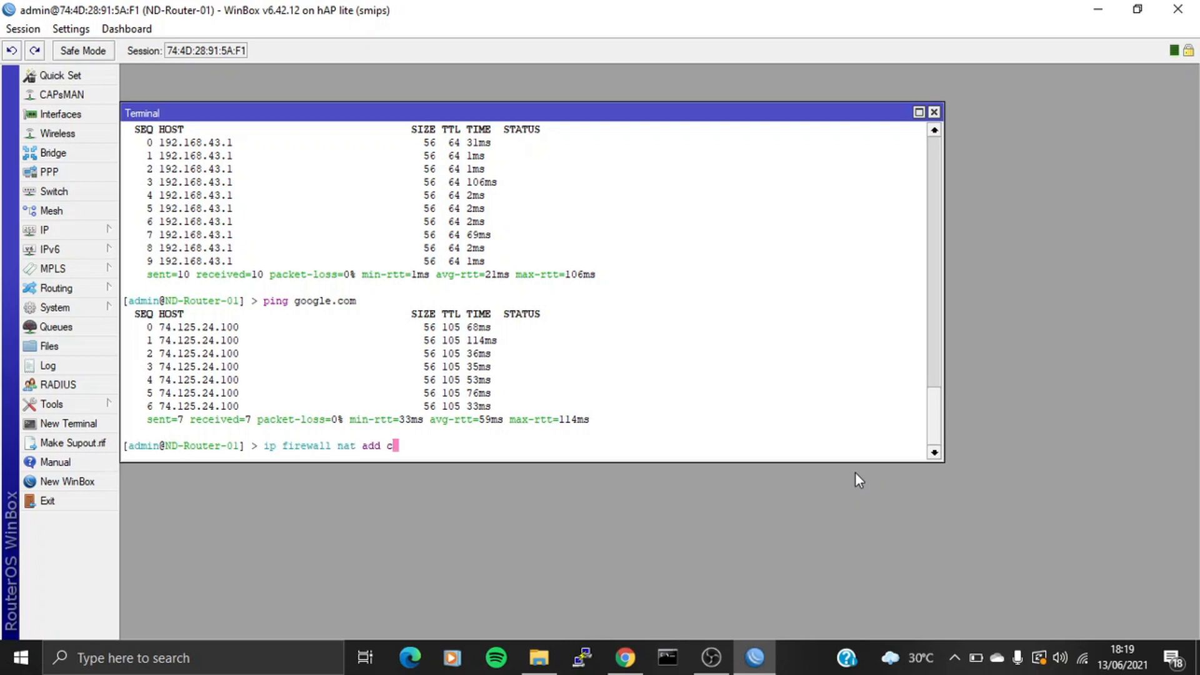
pyautogui.write('hain=scrnat out-interface')
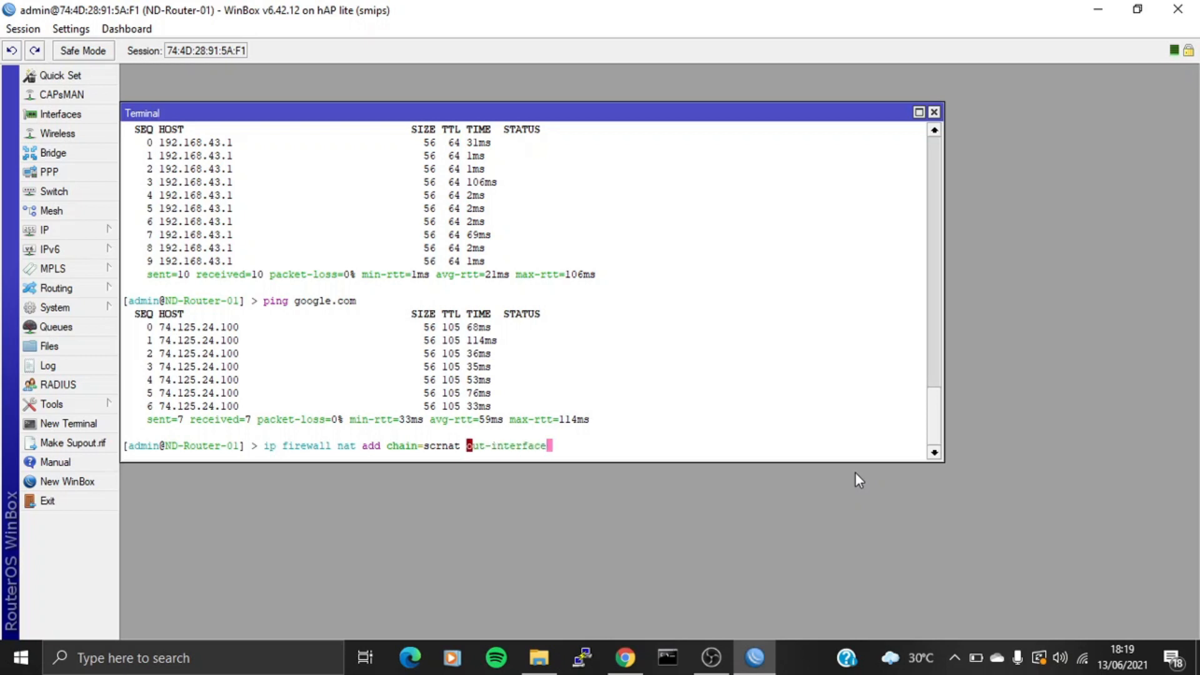
pyautogui.write('=wlan1 action=ma')
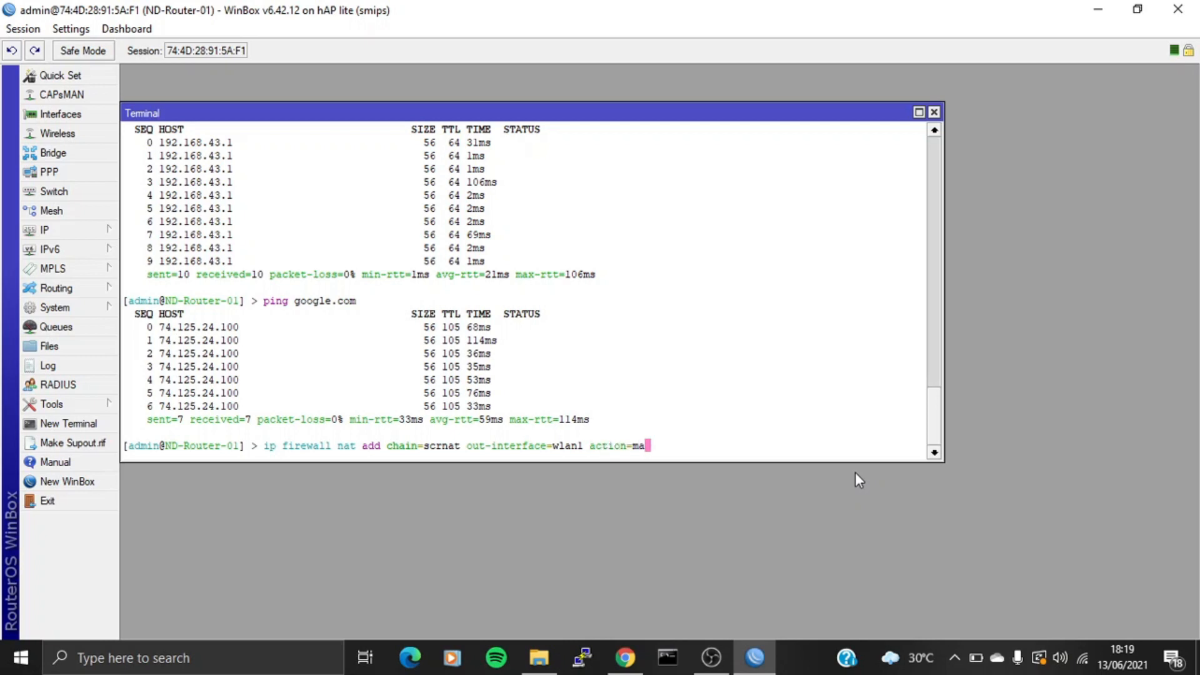
pyautogui.write('squerade')
pyautogui.press('Return')
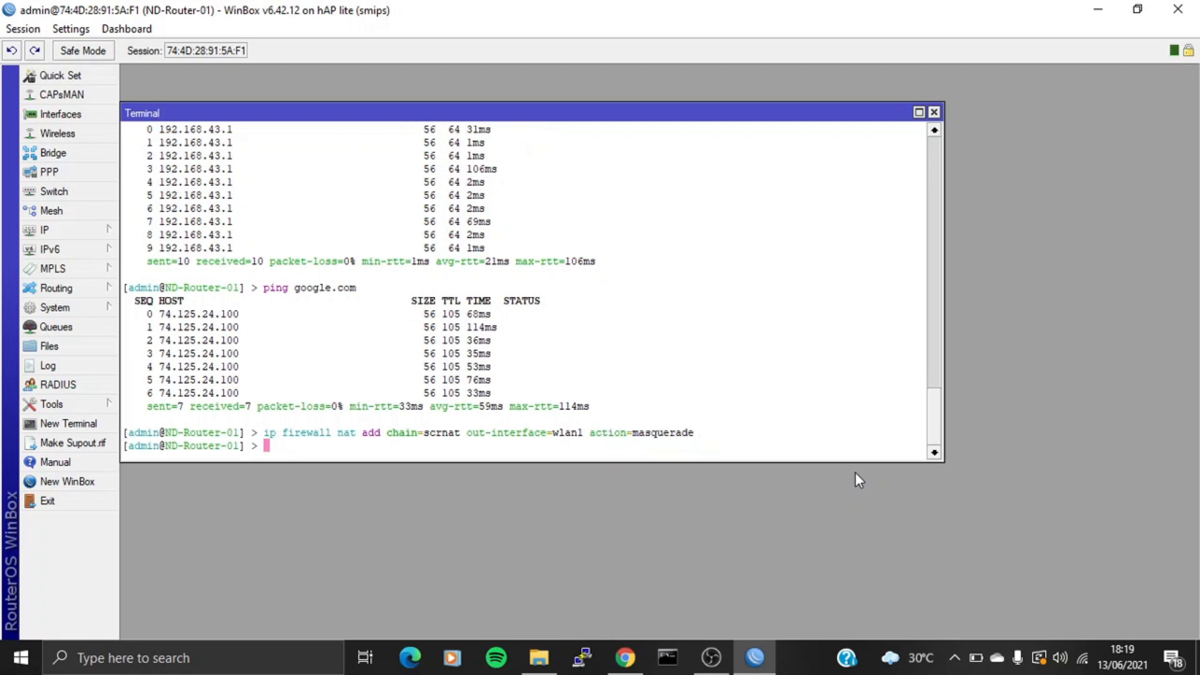
# Print the firewall NAT rules to check the masquerade entry
pyautogui.write('ip firewall nat print')
pyautogui.press('Return')
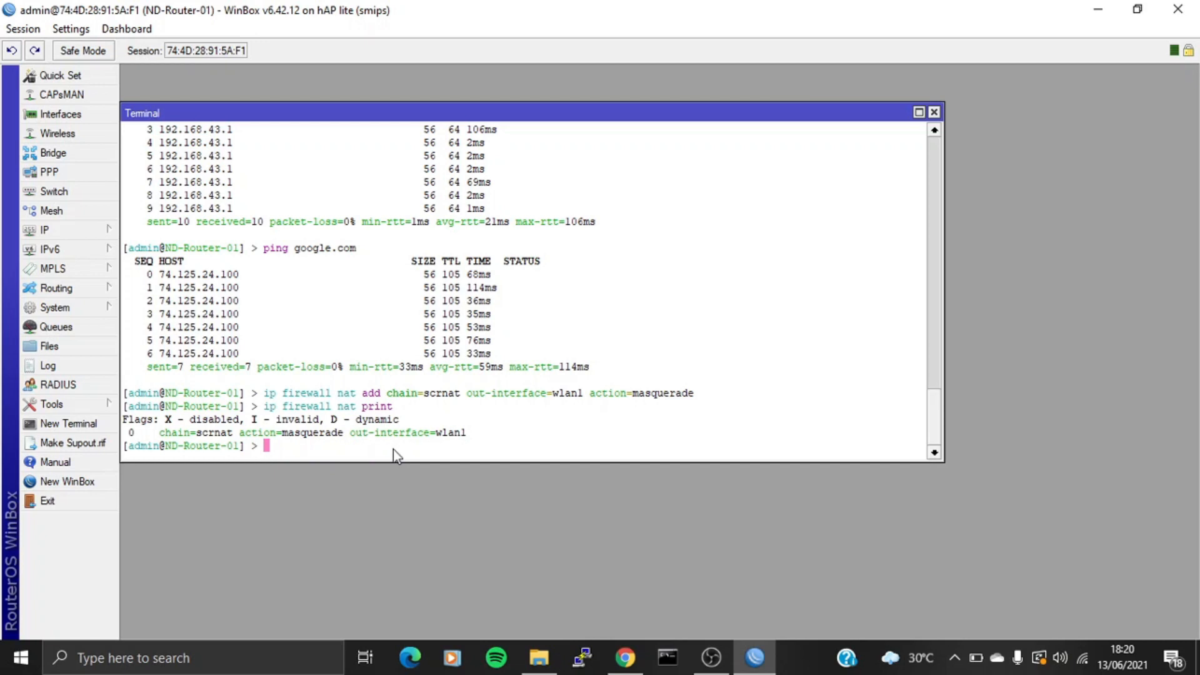
# Add IP address 28.28.28.1/24 on interface ether1 and print the IP address list to check it
pyautogui.write('ip address add address=')
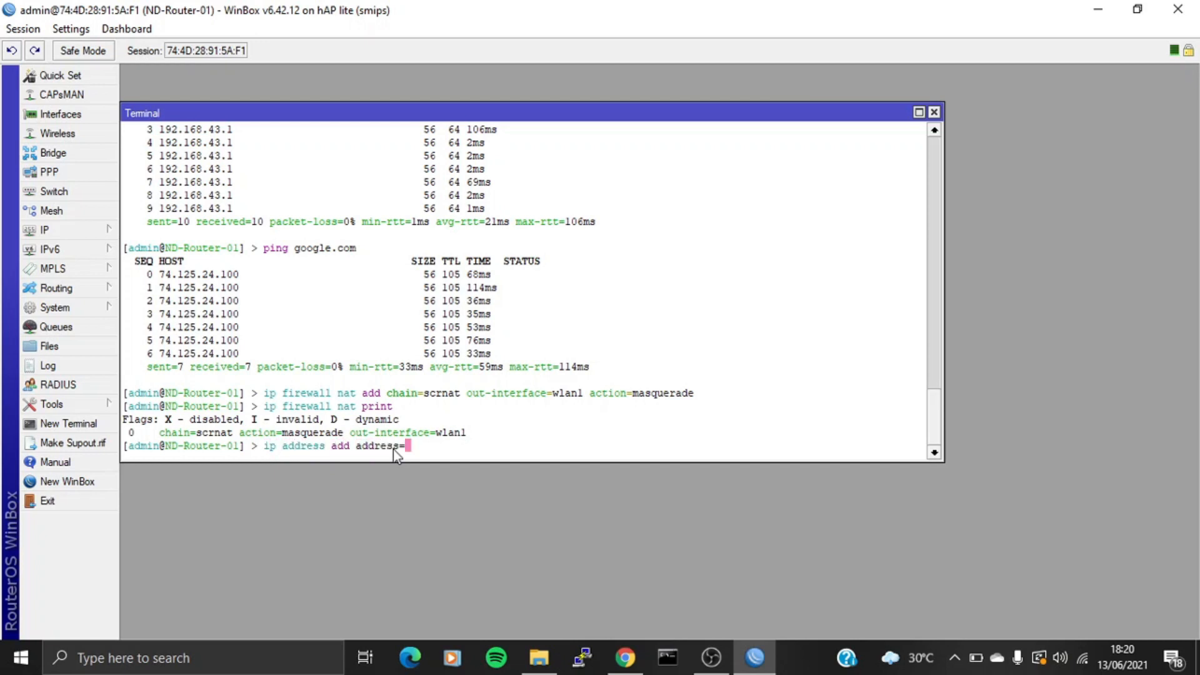
pyautogui.write('28.28.28.1/24 interface=e')
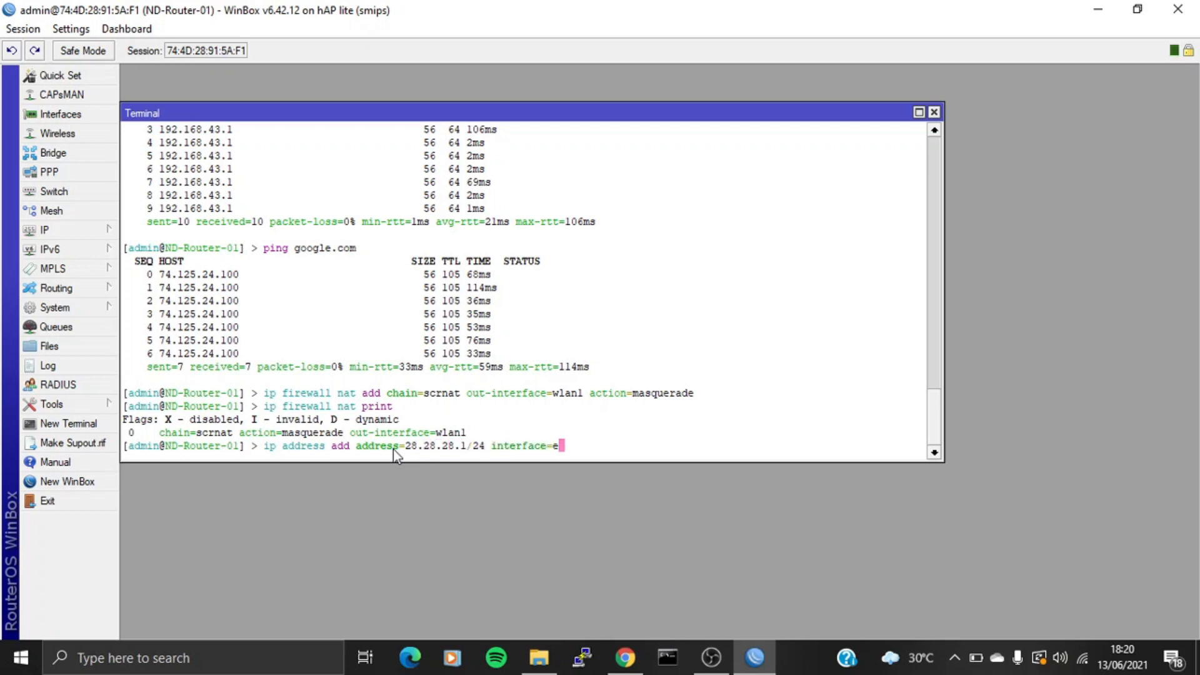
pyautogui.write('ther1')
pyautogui.press('Return')
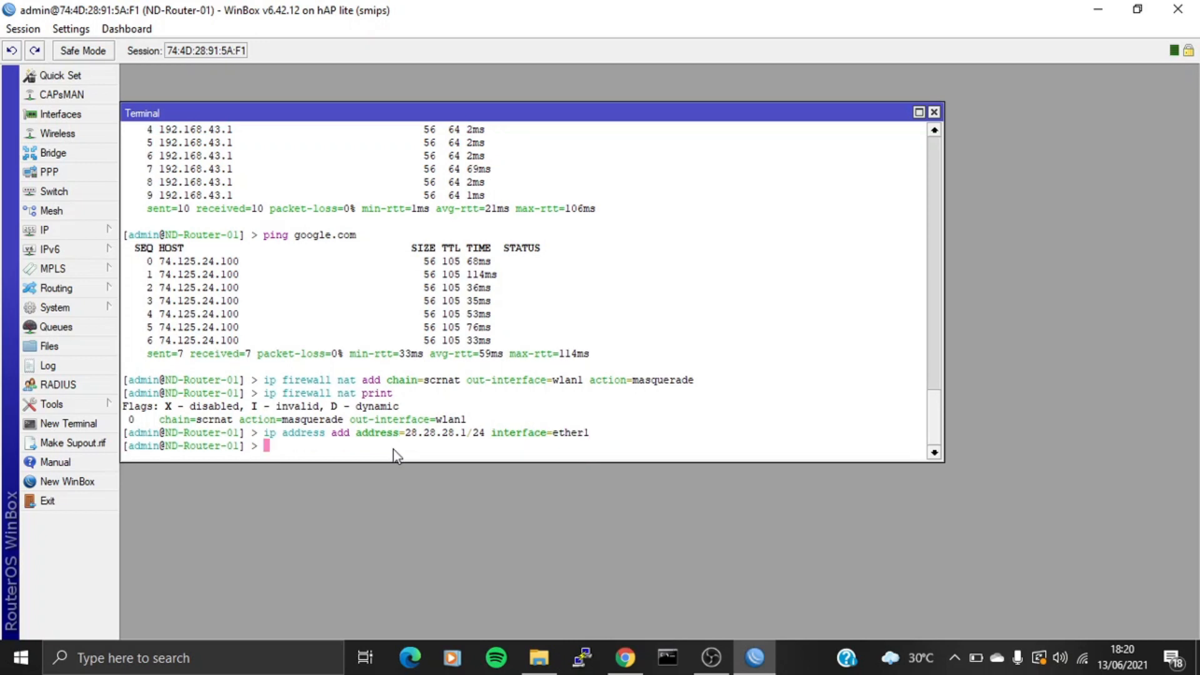
pyautogui.write('ip address print')
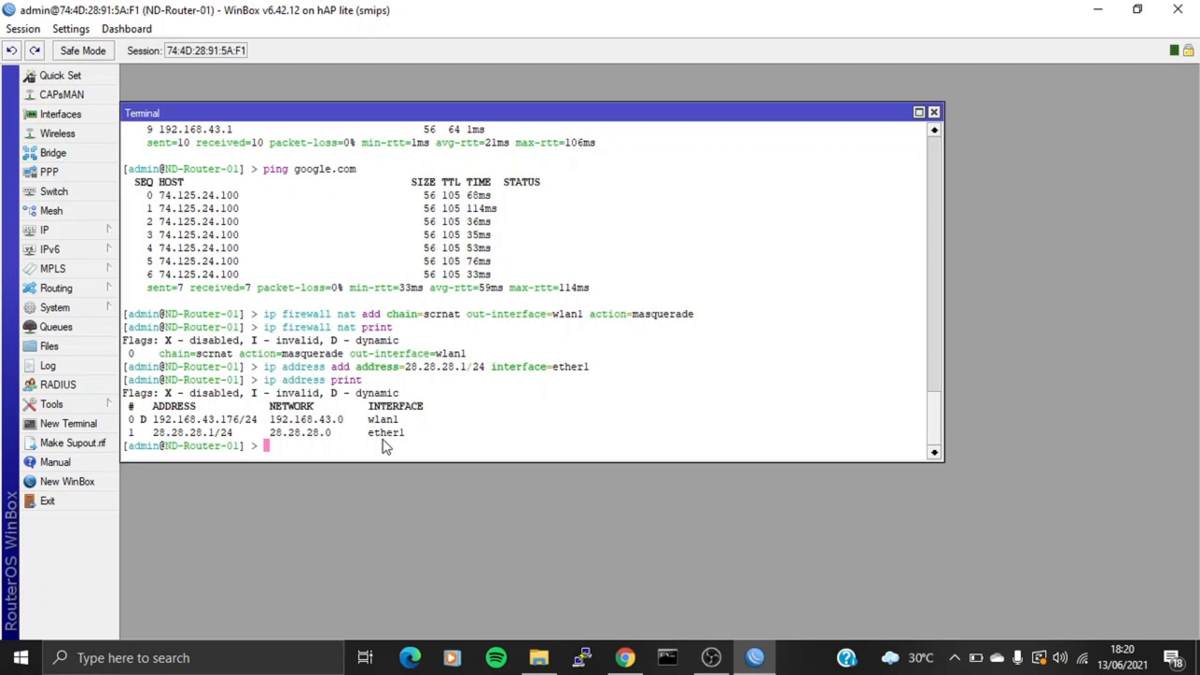
# Open the Internet Protocol Version 4 (TCP/IPv4) properties of the Windows Ethernet adapter
pyautogui.rightClick(1087, 650)
pyautogui.click(1074, 632)
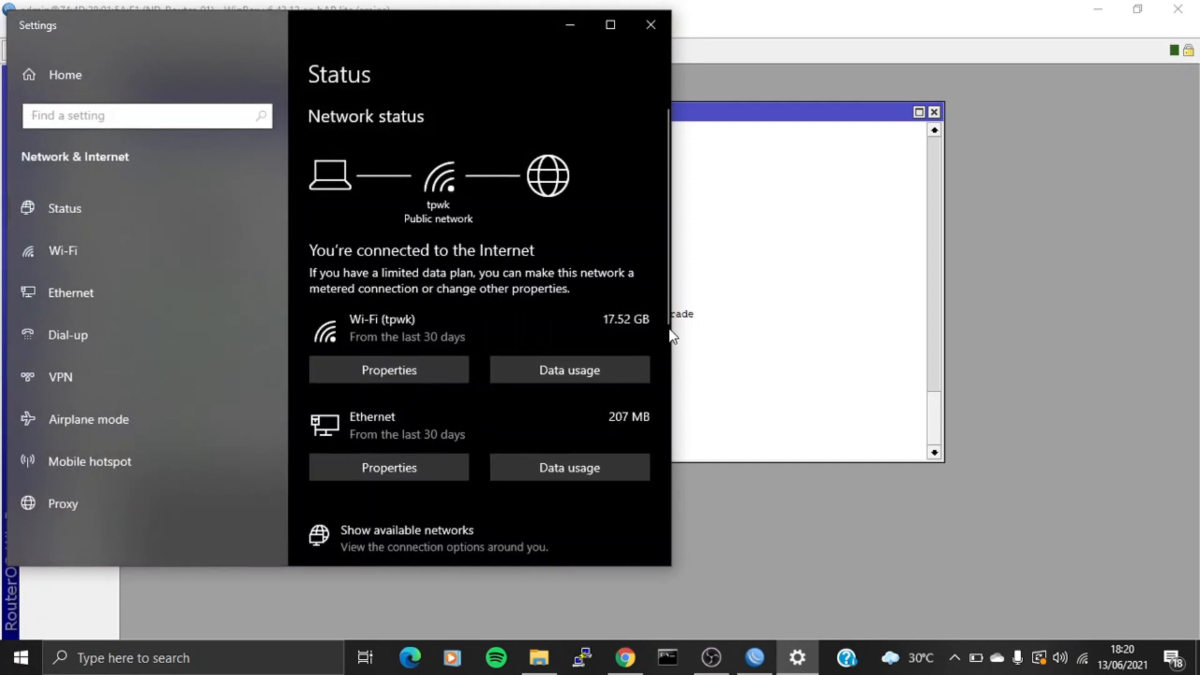
pyautogui.scroll(-3, 659, 387)
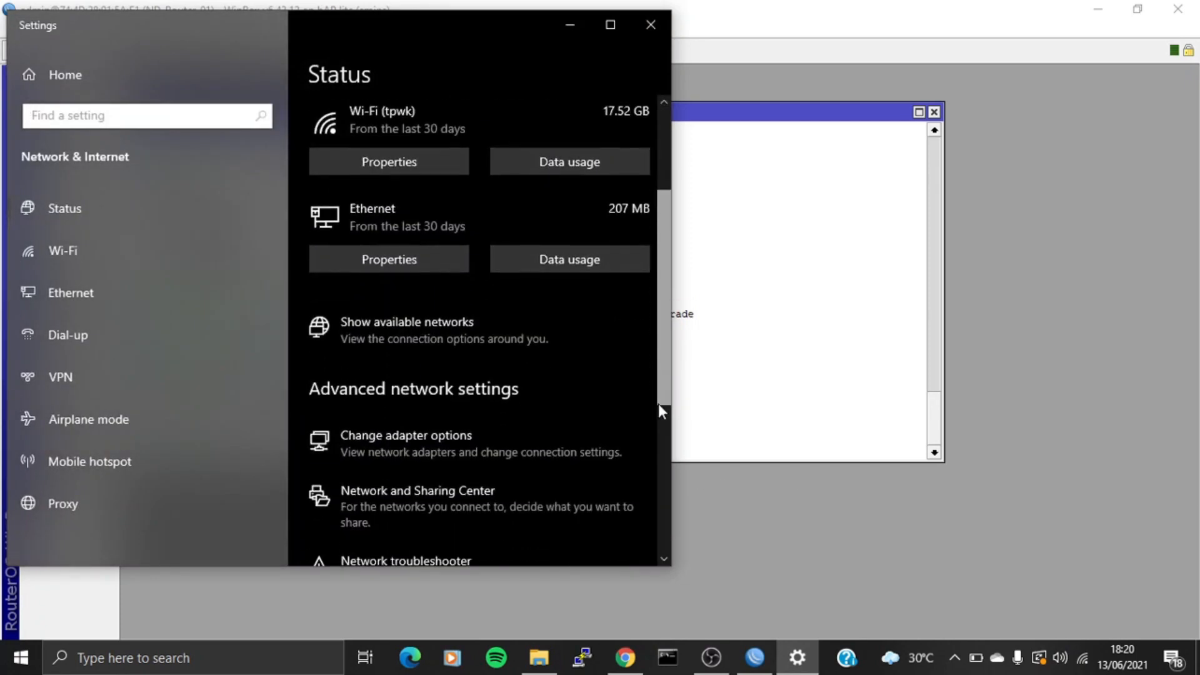
pyautogui.click(454, 458)
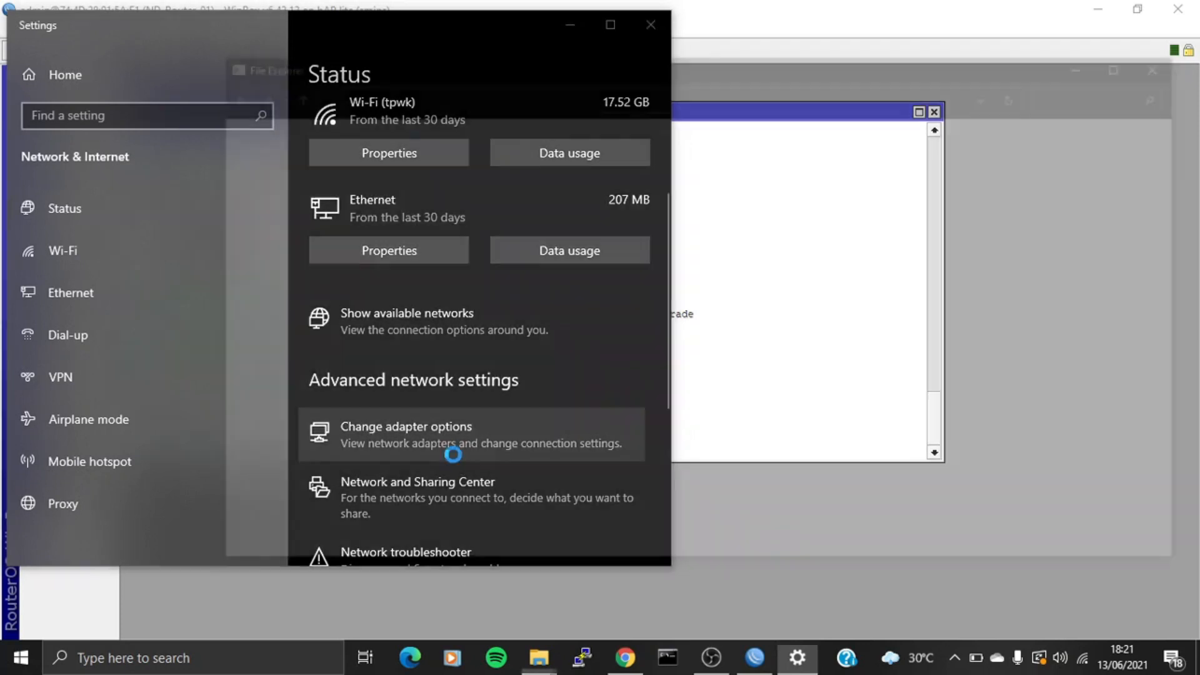
pyautogui.doubleClick(558, 172)
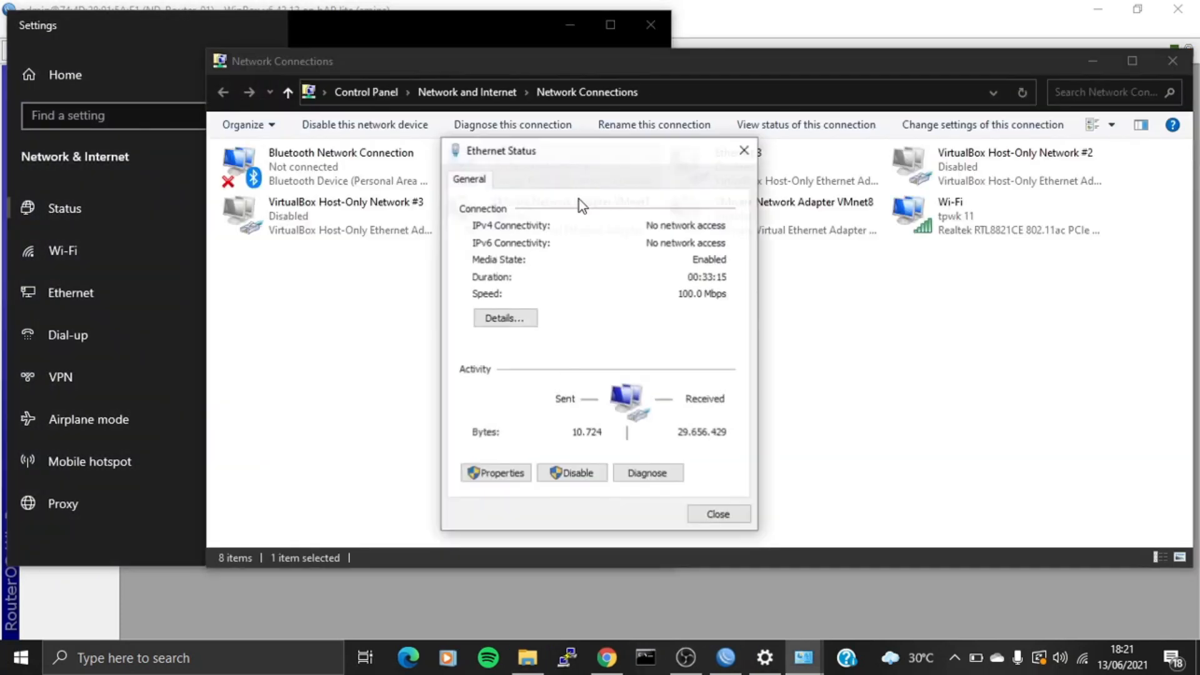
pyautogui.click(500, 476)
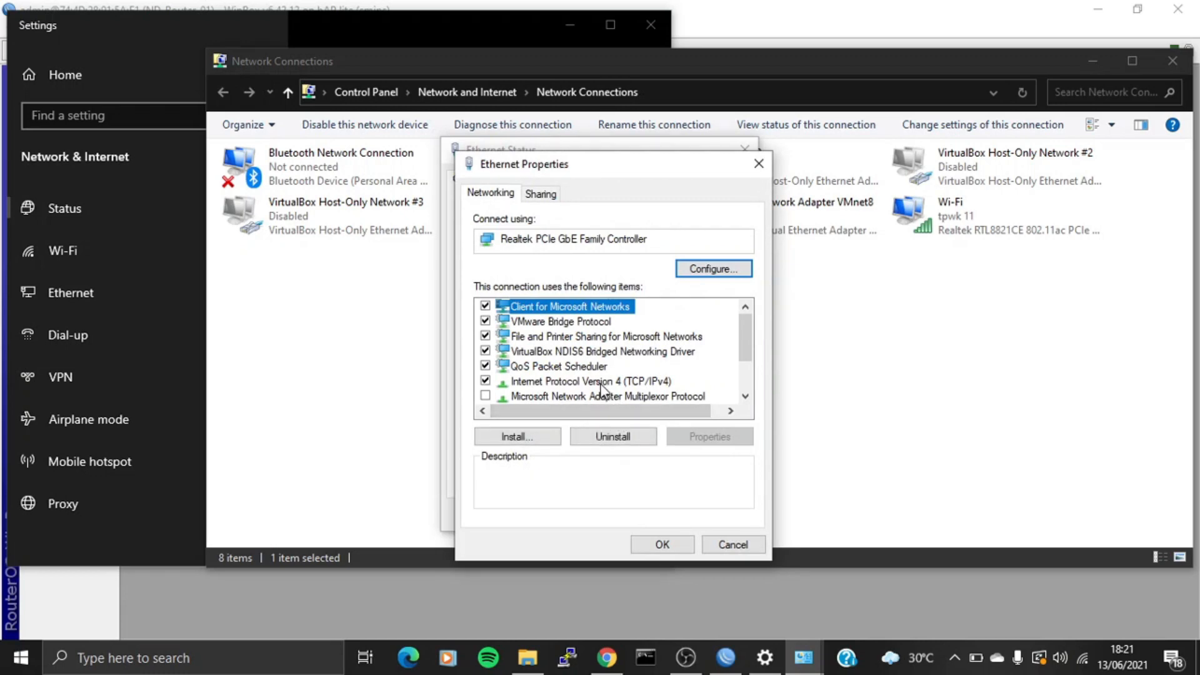
pyautogui.click(600, 382)
pyautogui.click(685, 438)
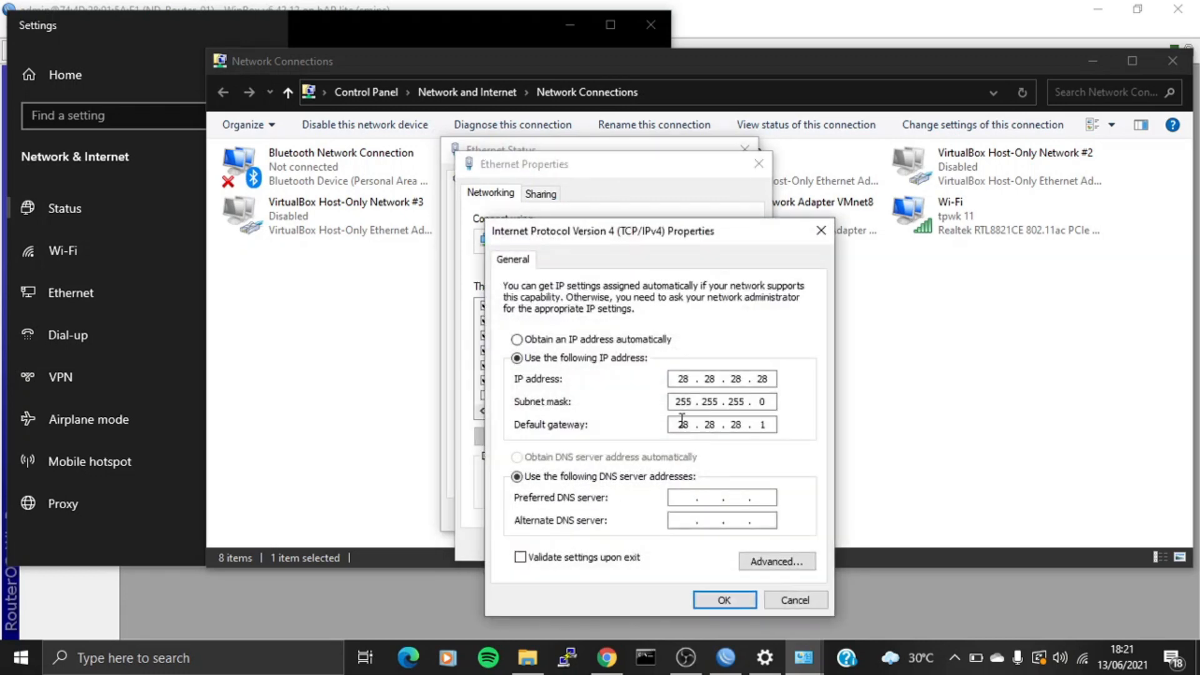
# Set the Ethernet adapter's preferred DNS server to 8.8.8.8, apply the change and close the adapter's dialogs
pyautogui.moveTo(661, 224); pyautogui.dragTo(456, 115)
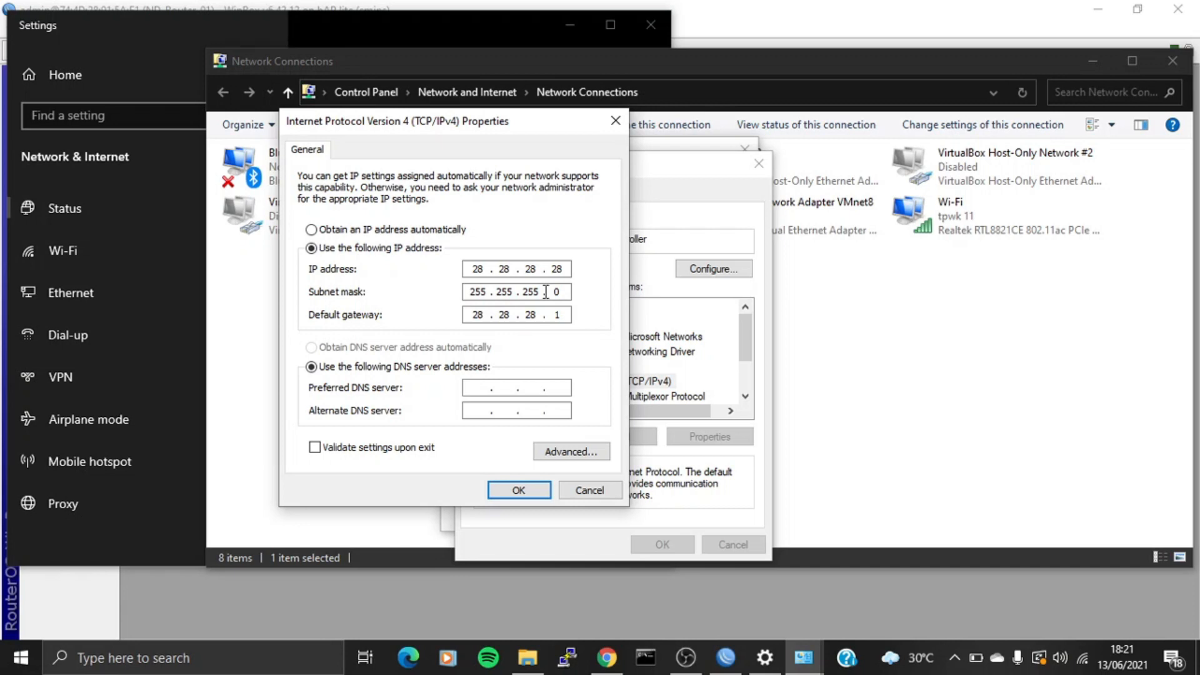
pyautogui.click(475, 387)
pyautogui.write('8.8.8.8')
pyautogui.click(513, 493)
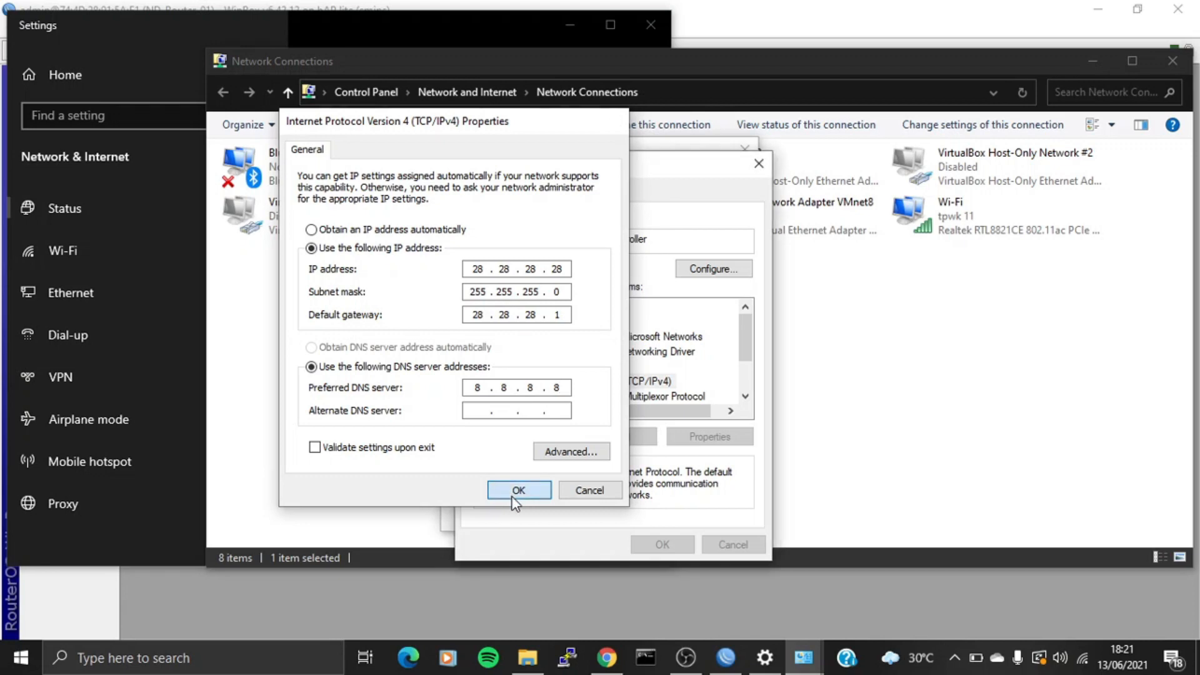
pyautogui.click(661, 544)
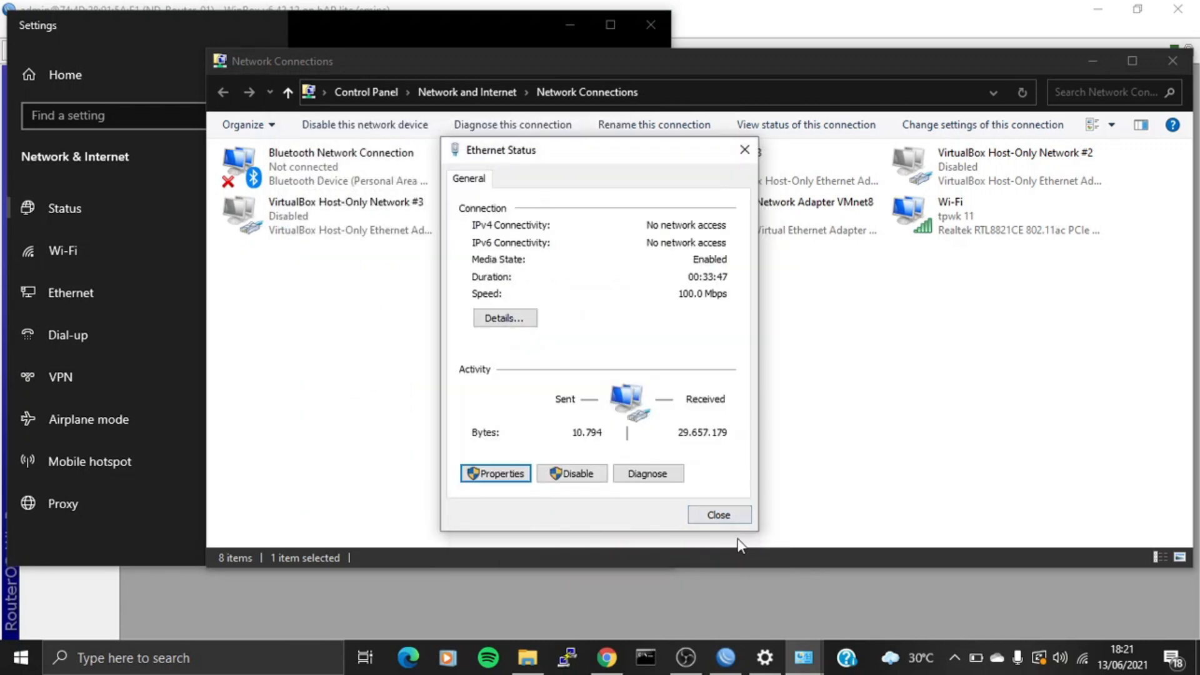
pyautogui.click(718, 515)
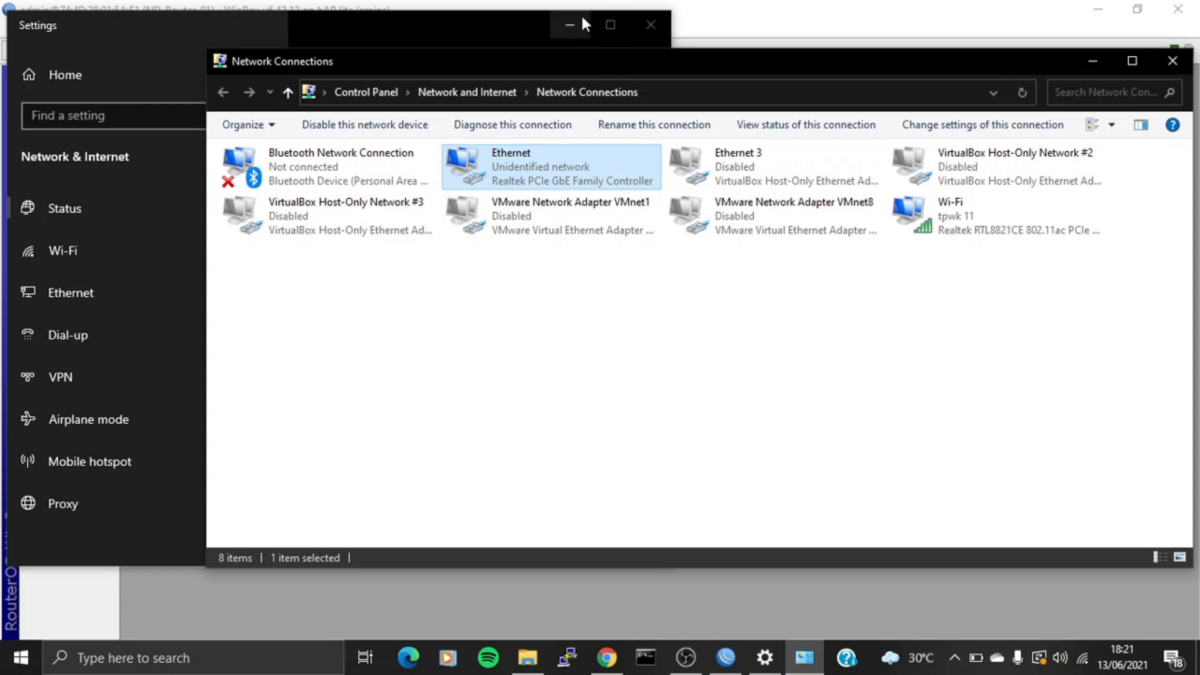
# Disable and re-enable the Windows Ethernet adapter, close Settings and minimize the Network Connections window
pyautogui.click(395, 129)
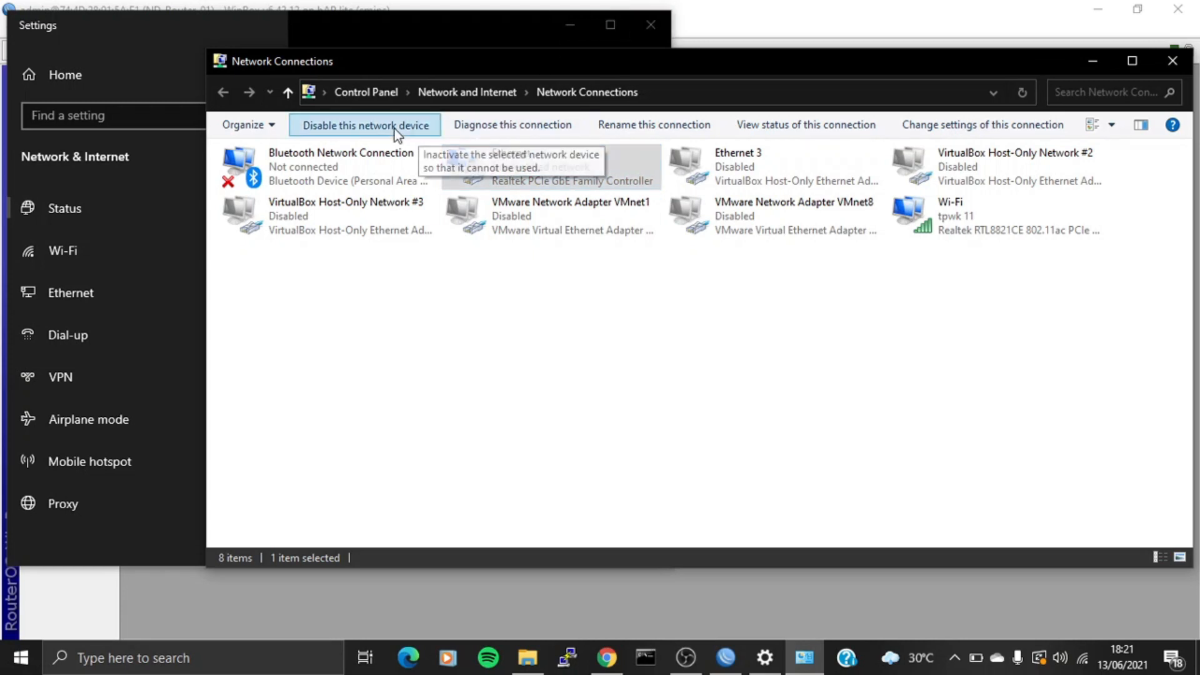
pyautogui.click(654, 22)
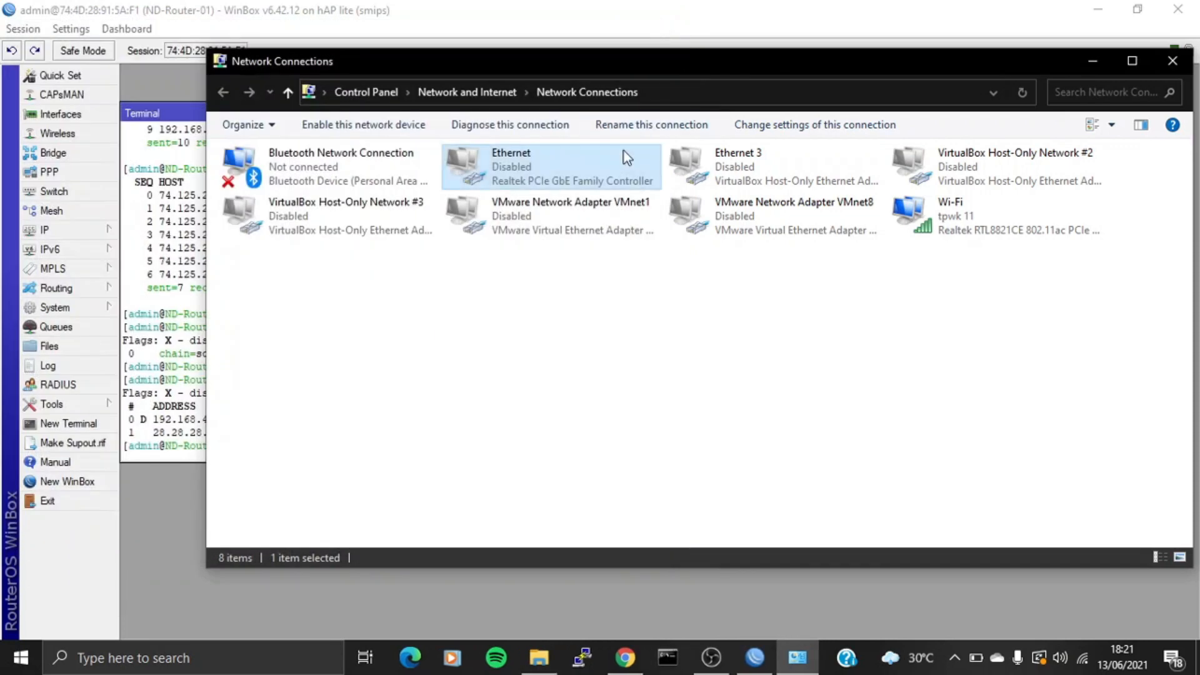
pyautogui.doubleClick(550, 161)
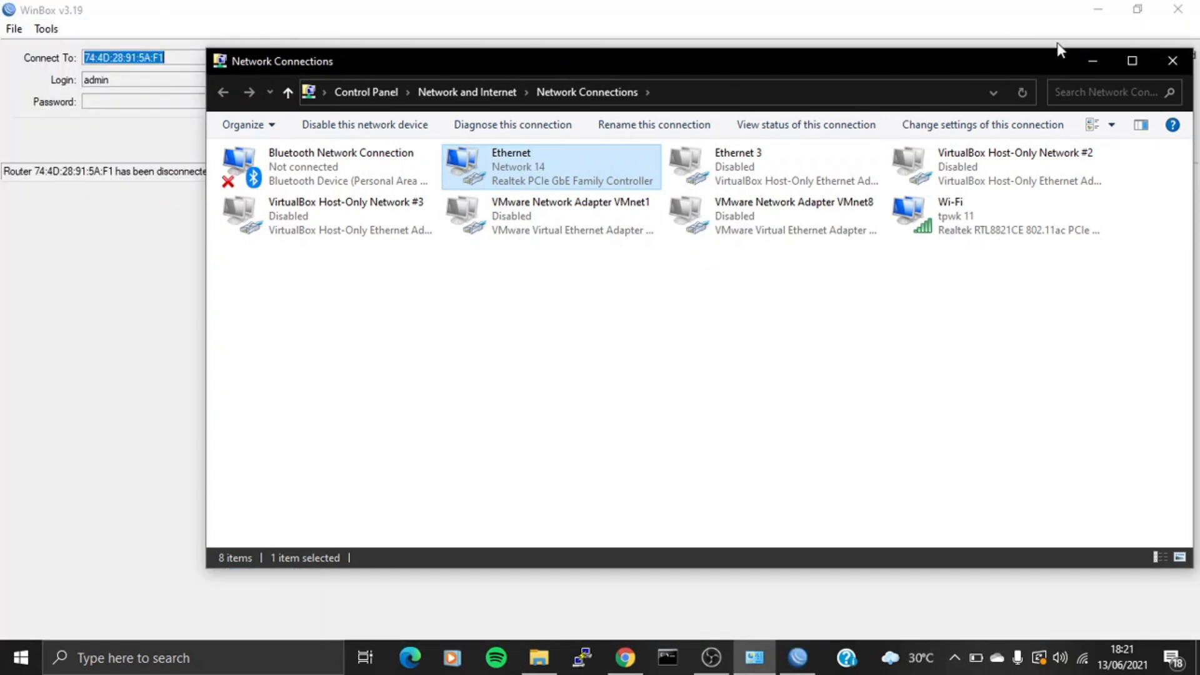
pyautogui.click(1084, 62)
pyautogui.click(1017, 141)
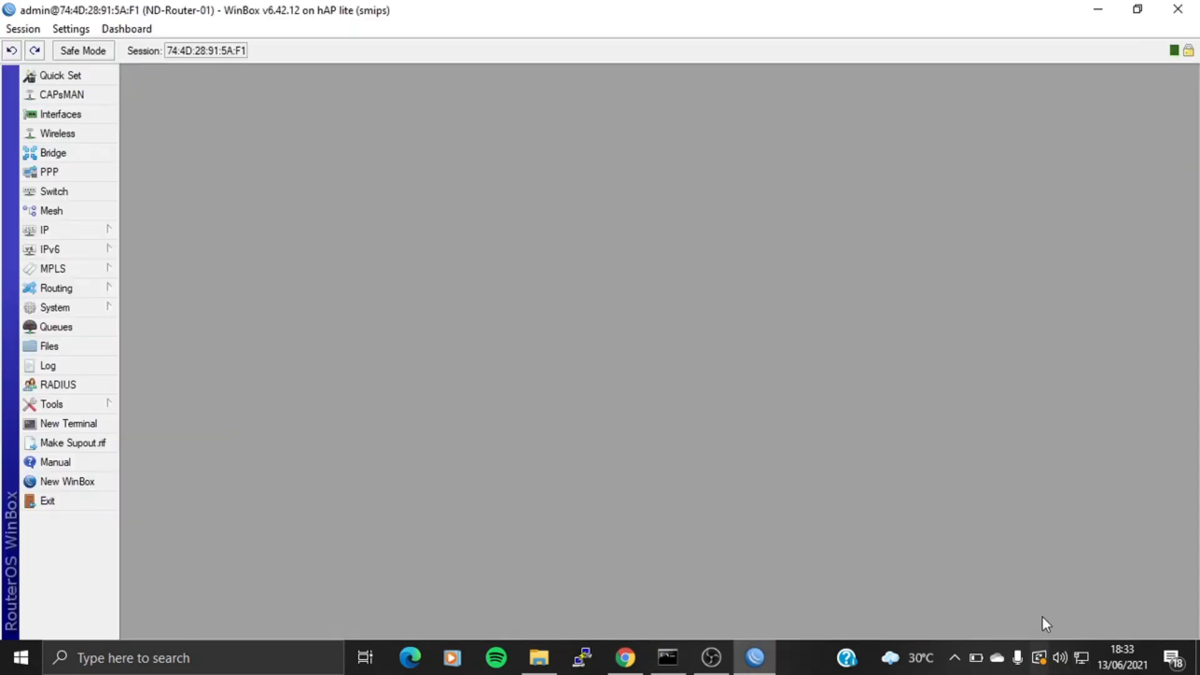
# Check the PC's active network connection and ping google.com from Command Prompt
pyautogui.click(1083, 659)
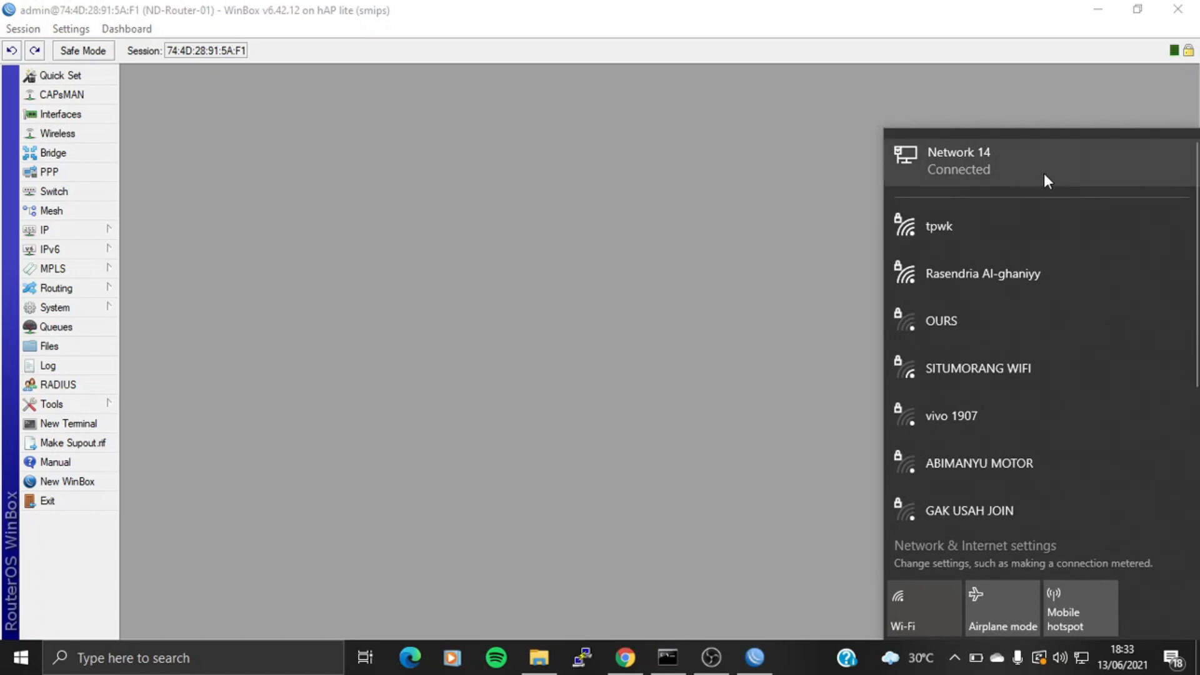
pyautogui.click(748, 193)
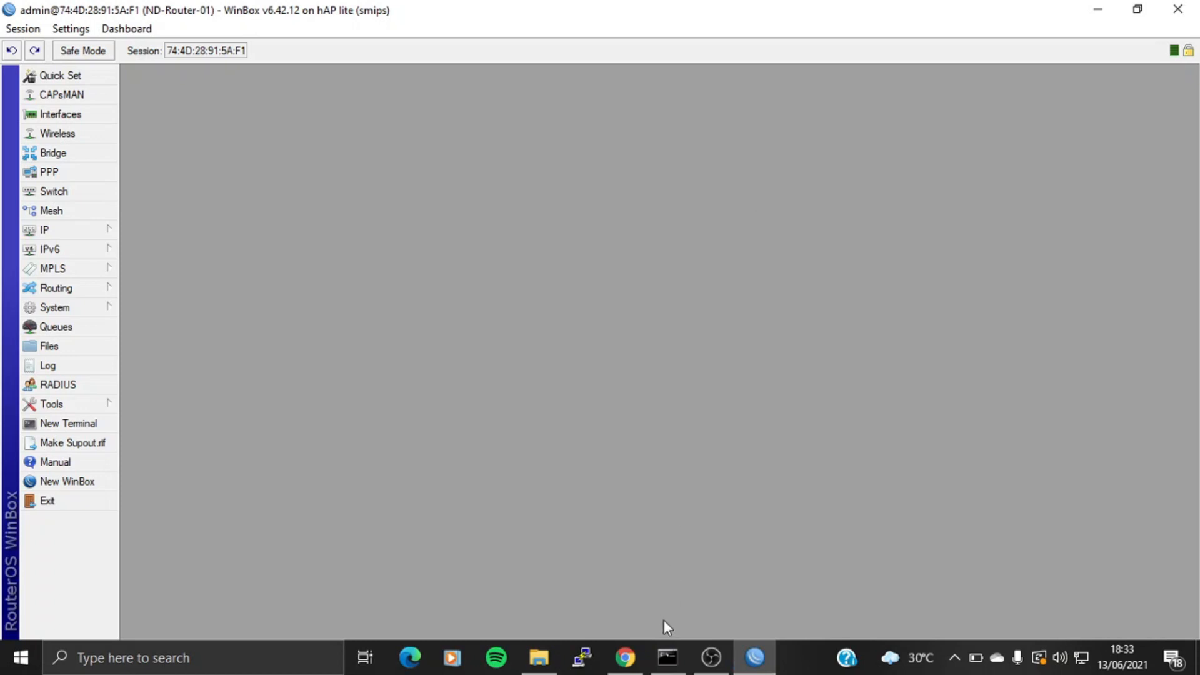
pyautogui.click(665, 642)
pyautogui.press('Up')
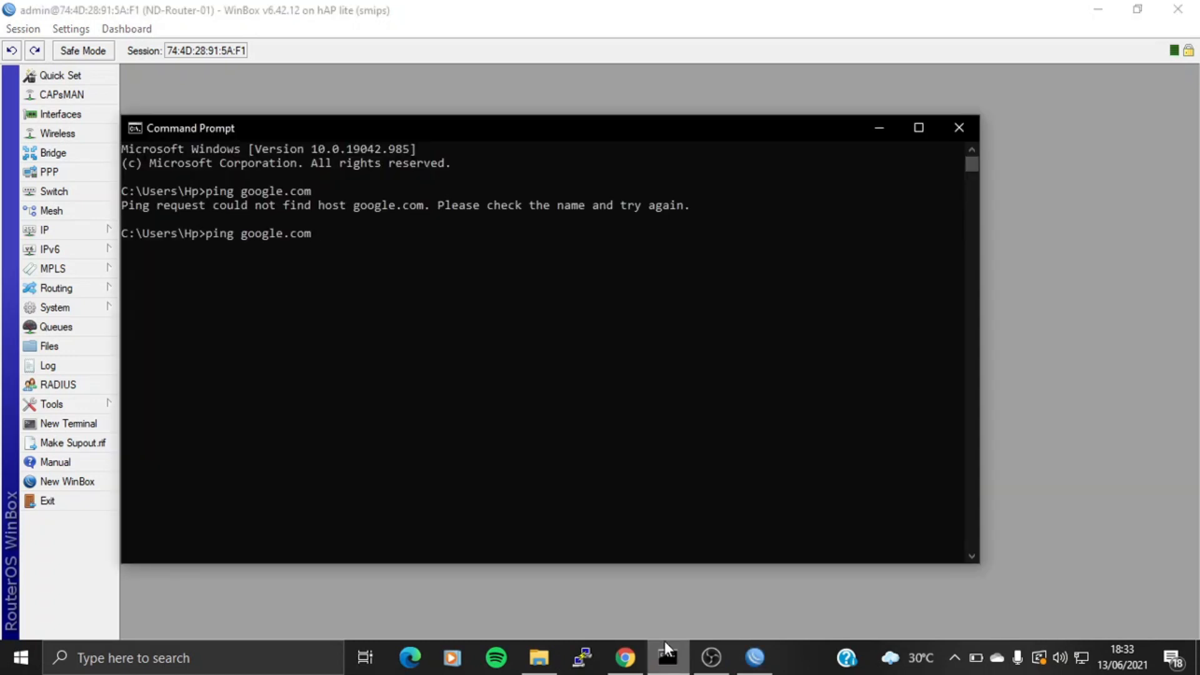
pyautogui.press('Return')
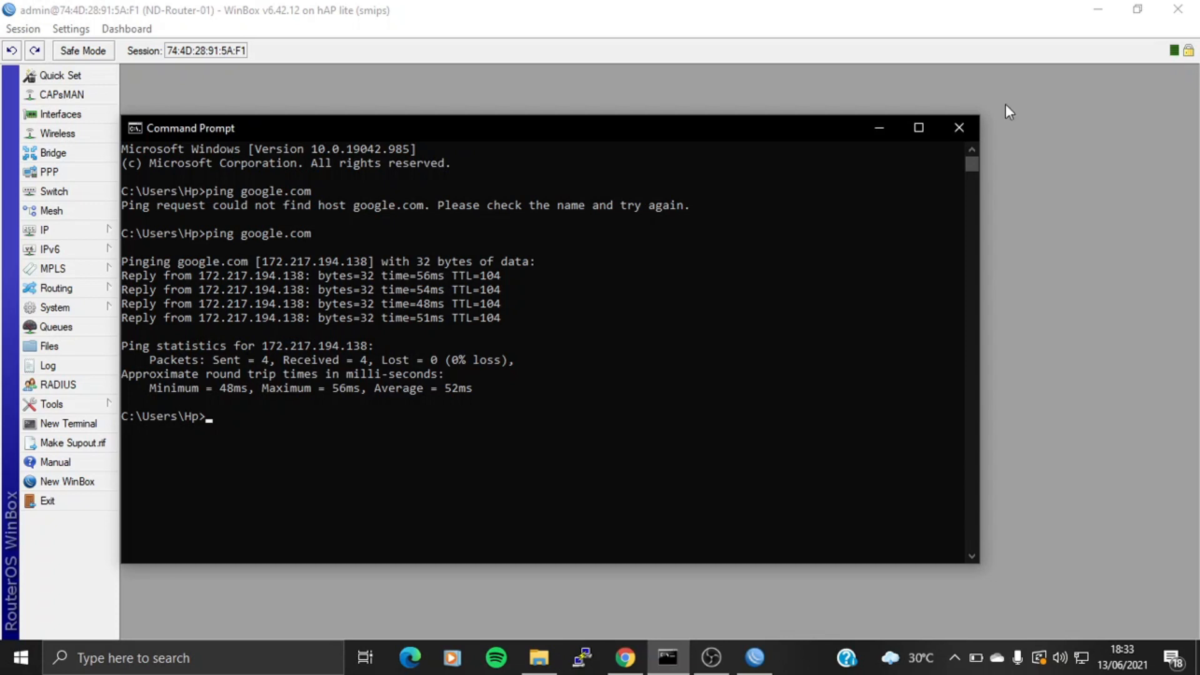
pyautogui.click(880, 129)
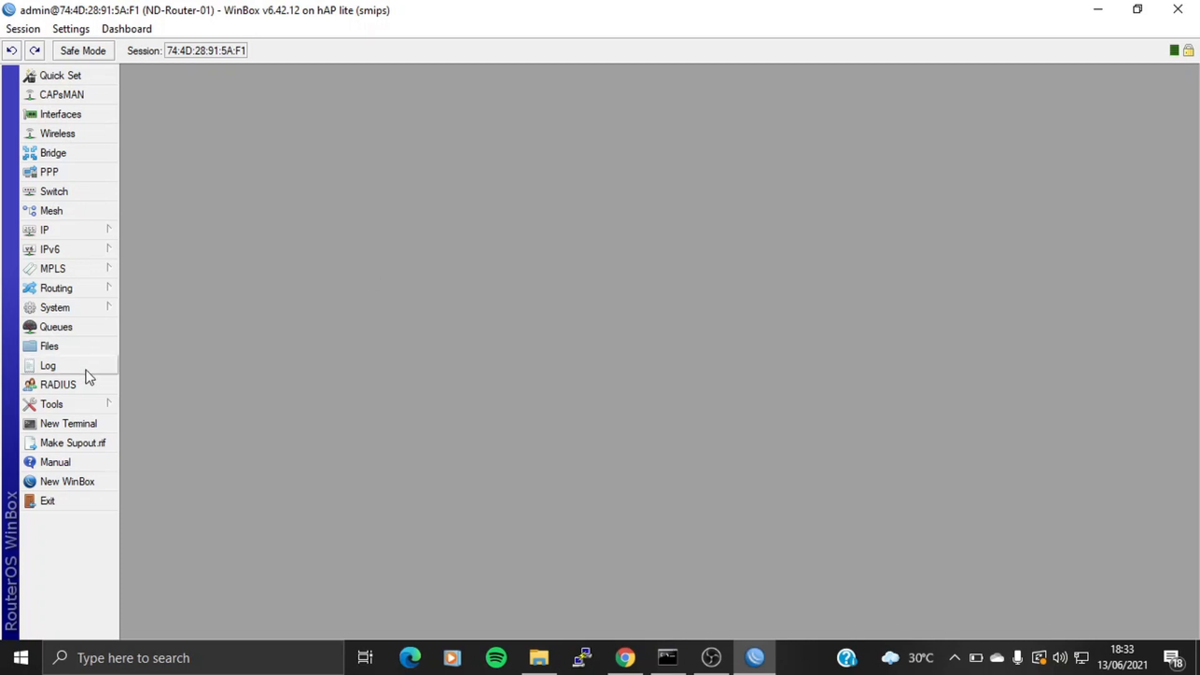
# In a new router terminal, begin adding a firewall filter rule with chain=forward, src-address=28.28.28.28 and protocol=icmp
pyautogui.click(76, 425)
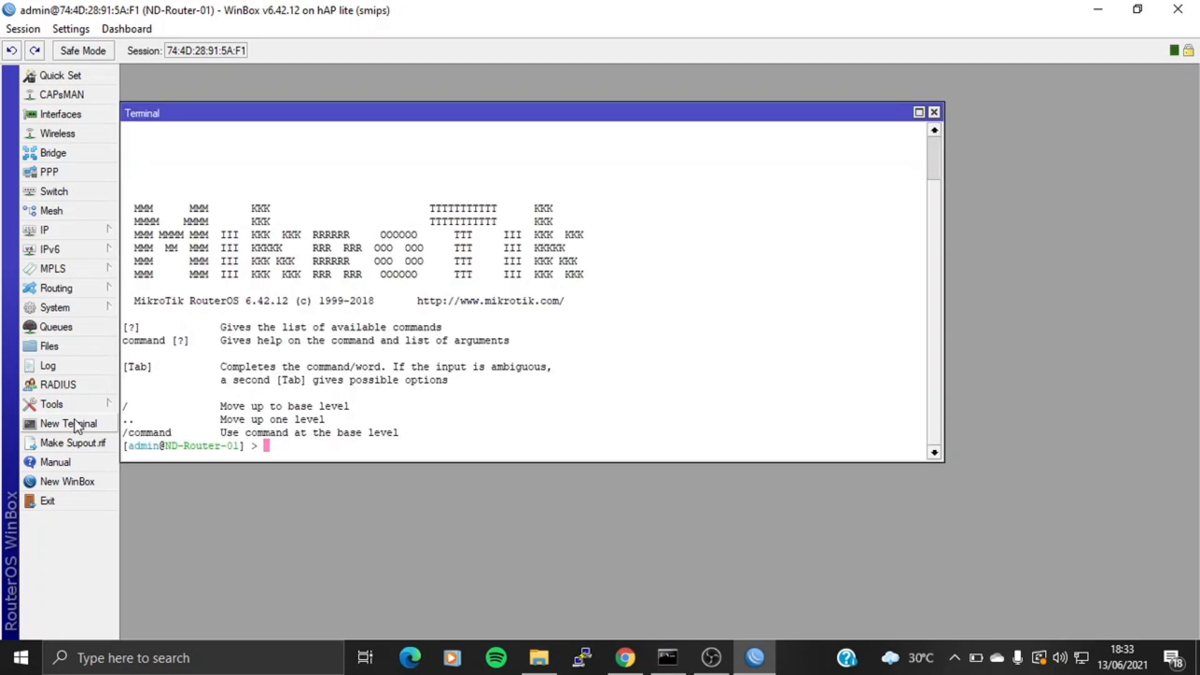
pyautogui.write('ip firewall filter a')
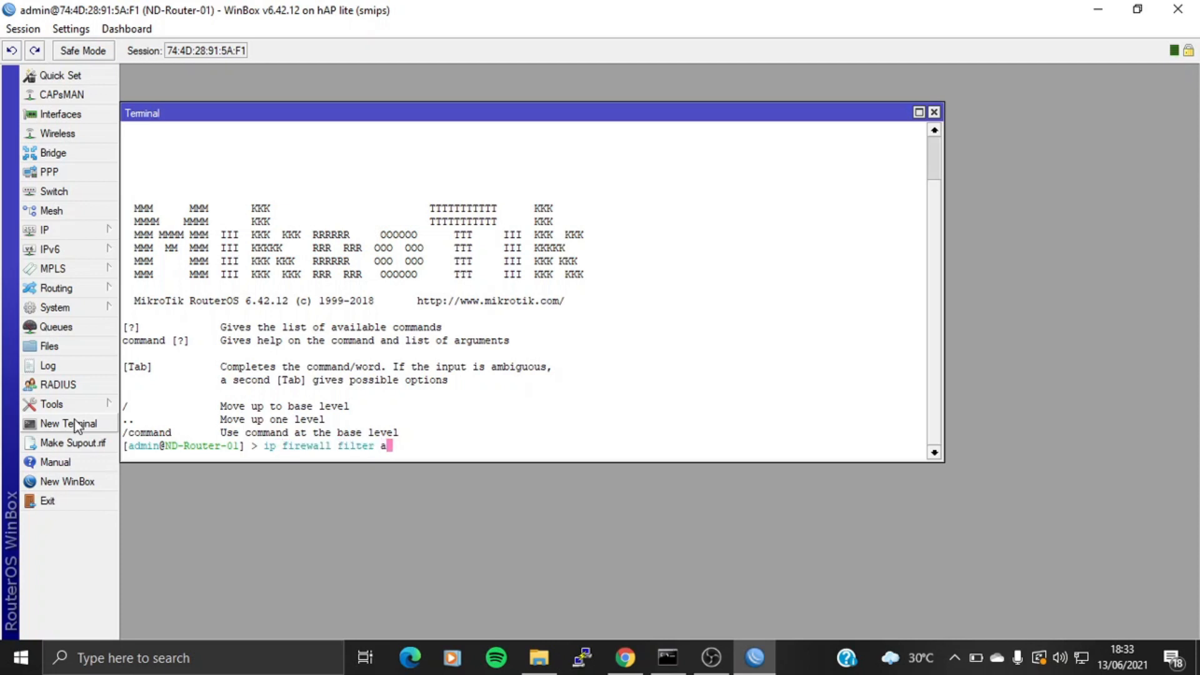
pyautogui.write('dd ch')
pyautogui.press('Tab')
pyautogui.write('f')
pyautogui.press('Tab')
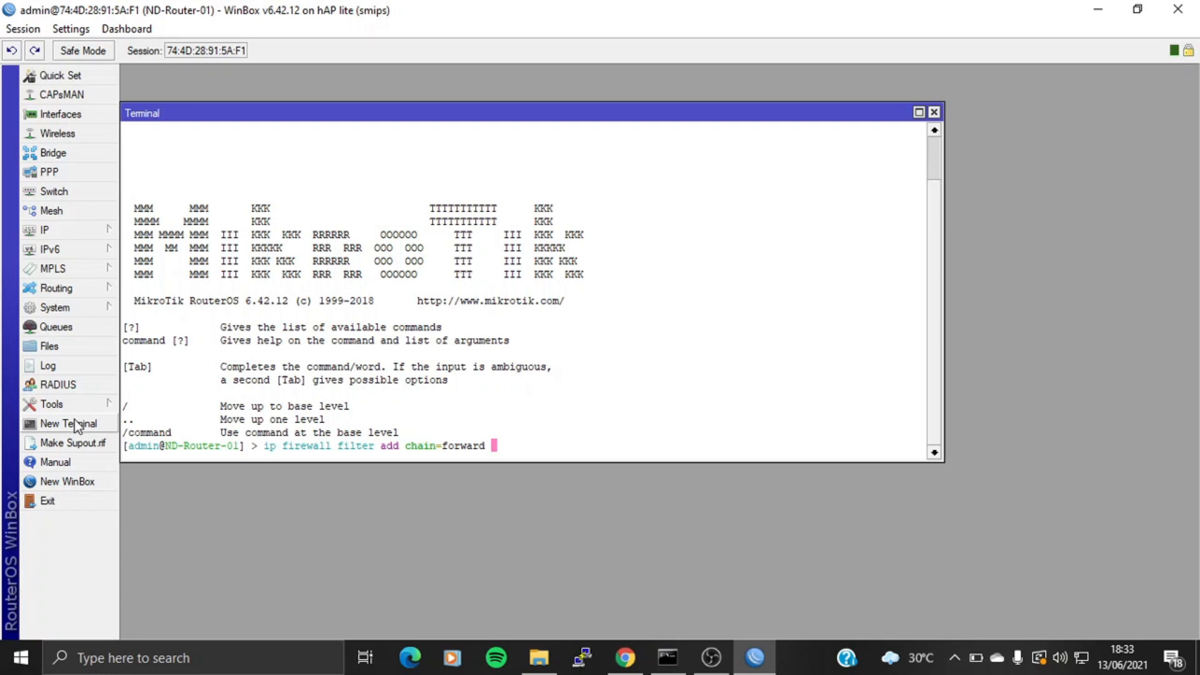
pyautogui.write('src-address=28.')
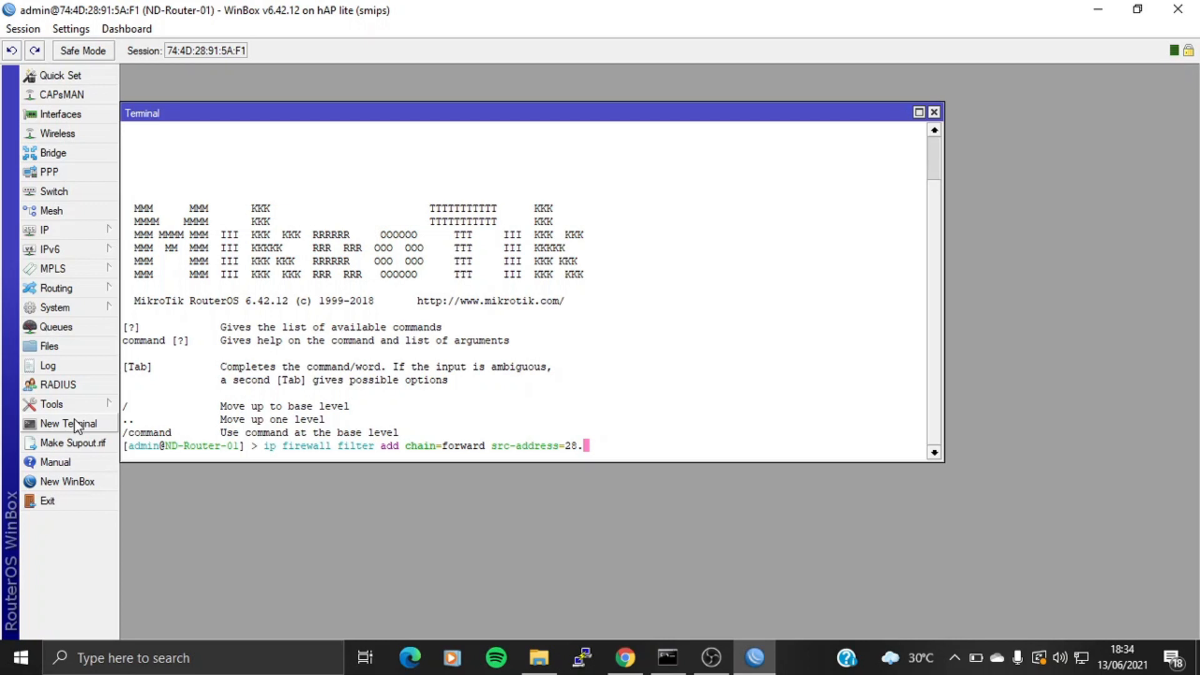
pyautogui.write('28.28.28 protocol=icmp')
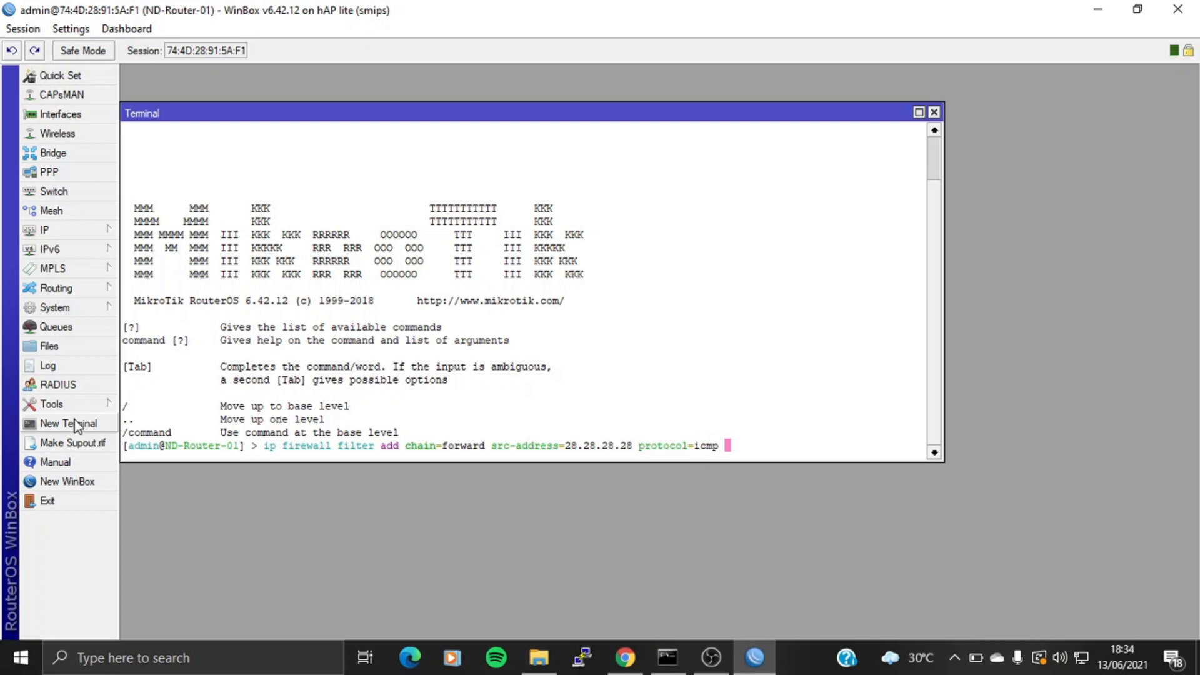
pyautogui.write(' out-int')
# Complete the filter rule with out-interface=wlan1 and action=drop, and run the command
pyautogui.press('Tab')
pyautogui.write('=wlan1 ')
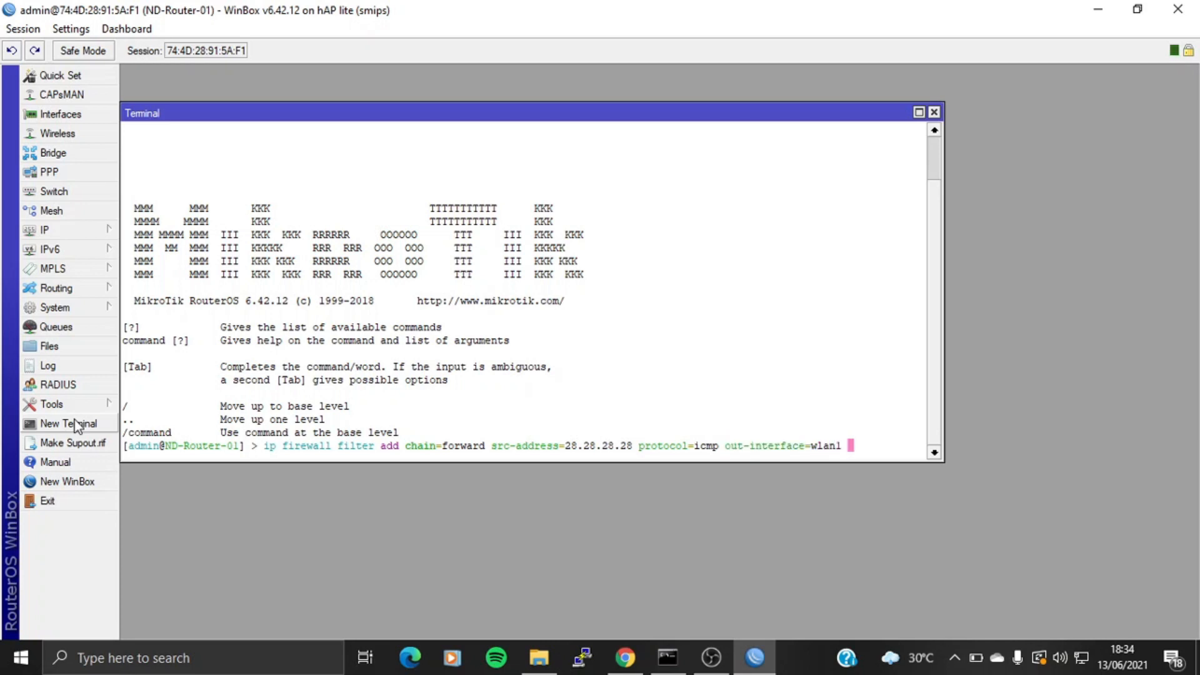
pyautogui.write('action=drop')
pyautogui.press('Return')
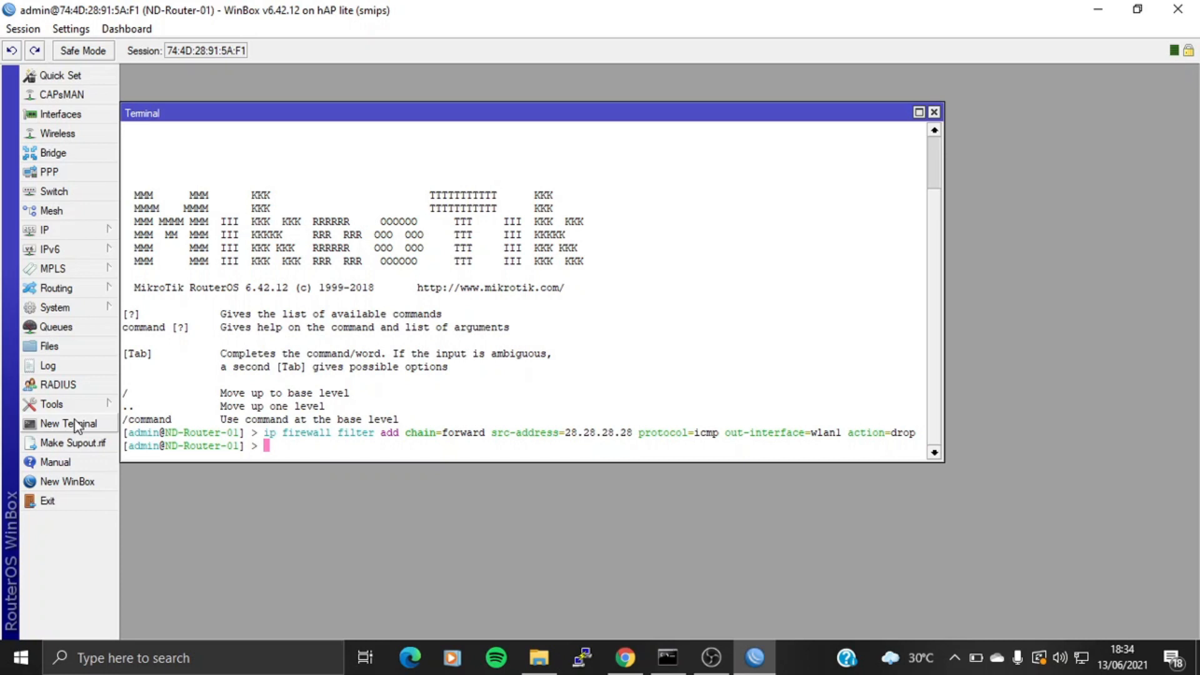
# Print the router's firewall filter rules to check the new entry
pyautogui.write('ip firewall filter print')
pyautogui.press('Return')
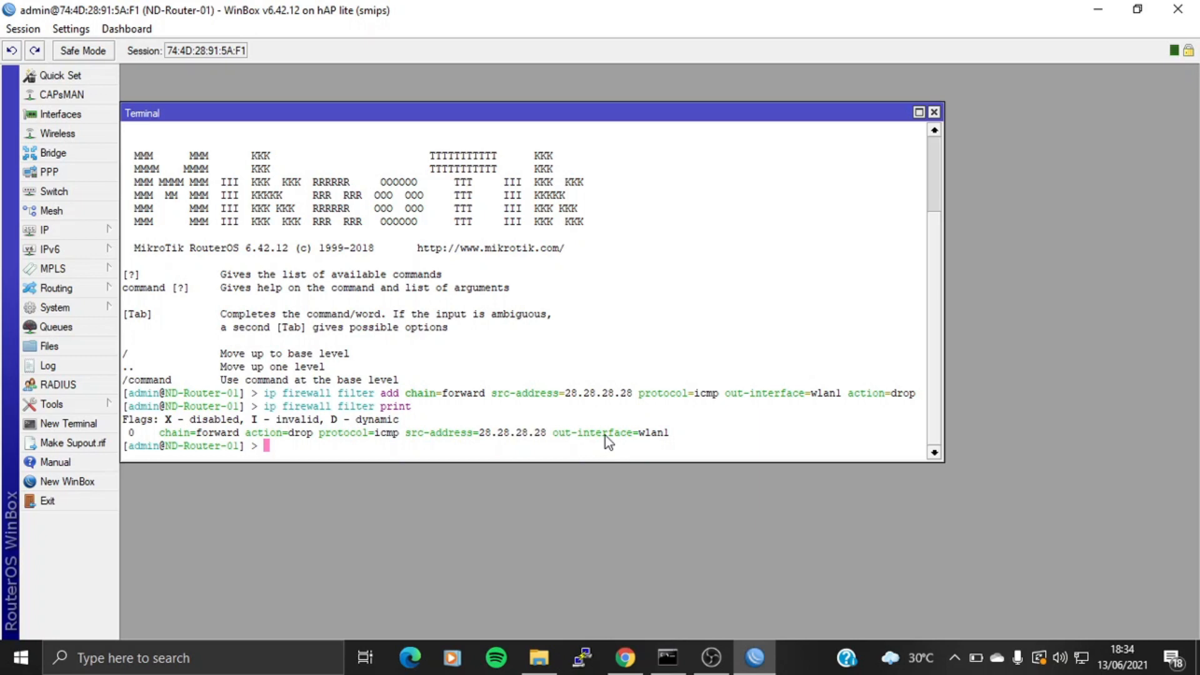
# Switch to Command Prompt and ping google.com again to test the ICMP drop rule
pyautogui.click(668, 659)
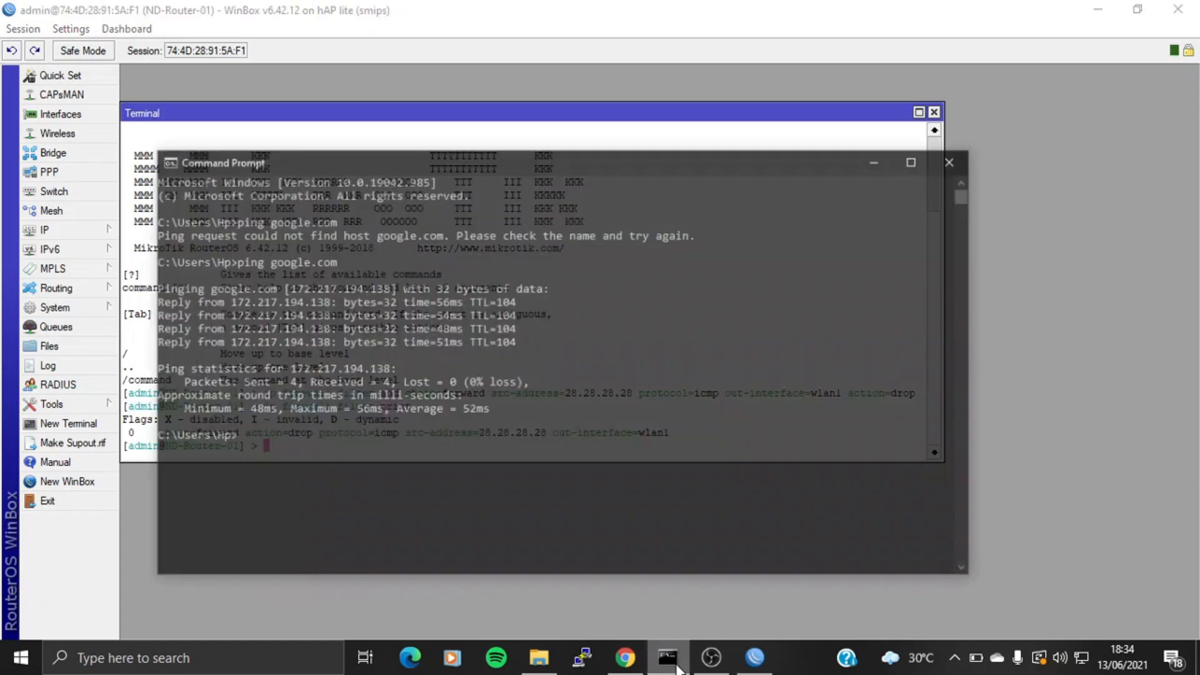
pyautogui.press('Up')
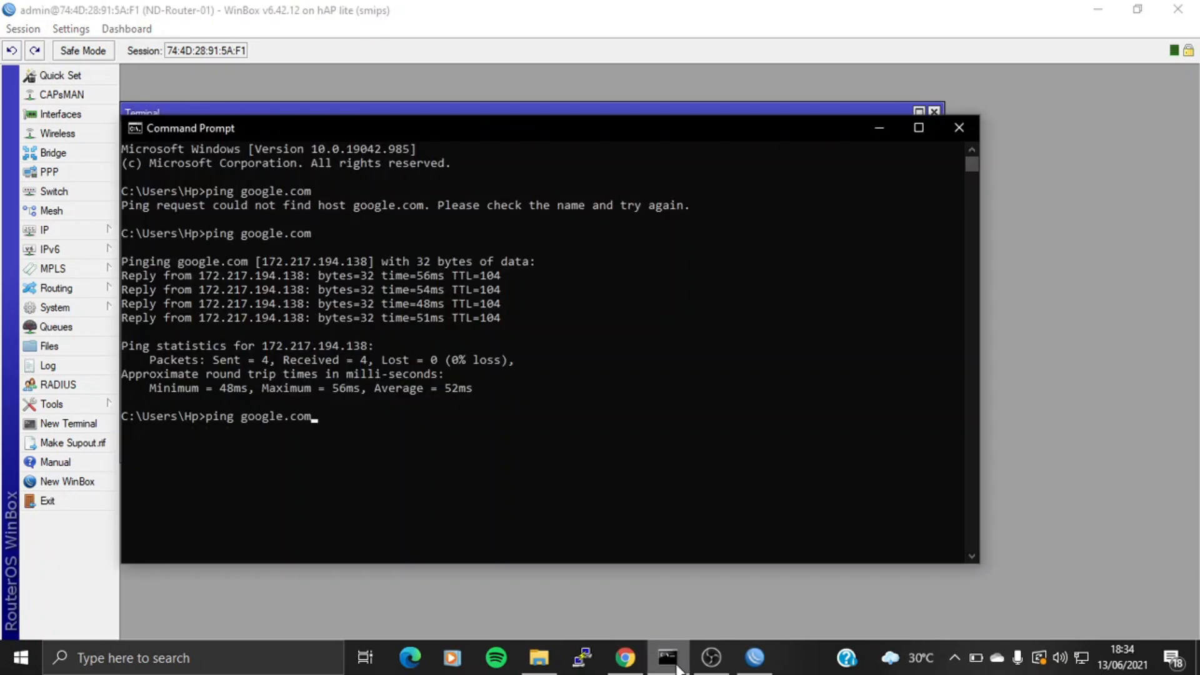
pyautogui.press('Return')
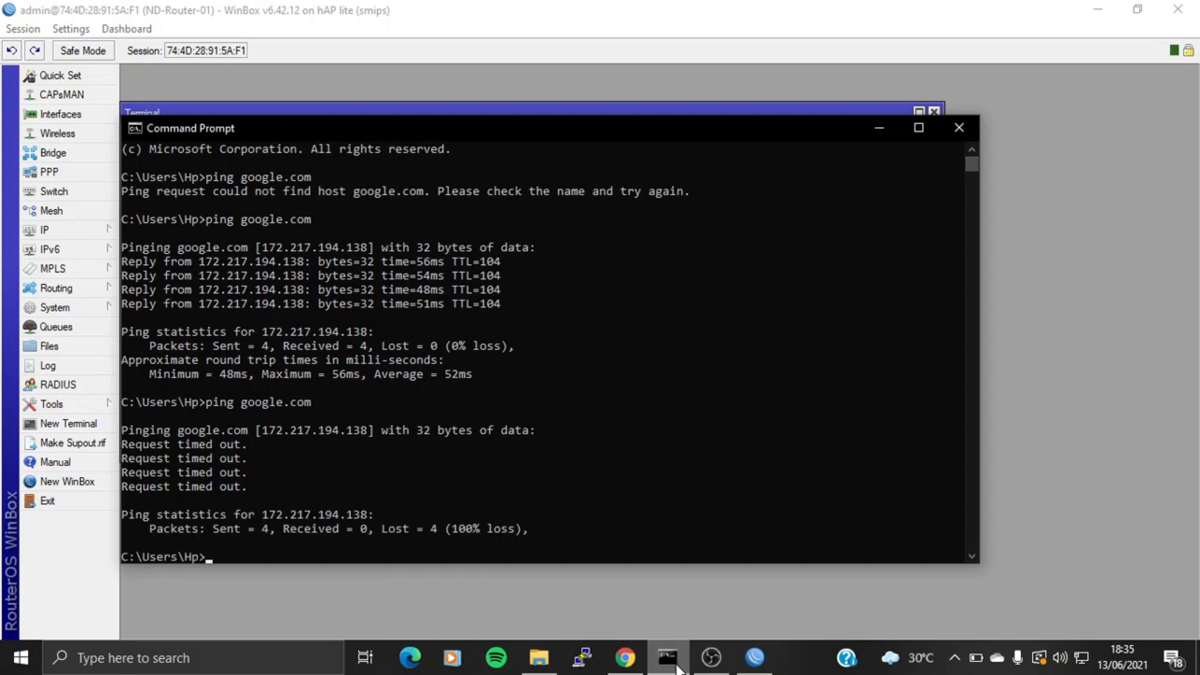
# Ping the router's LAN address 28.28.28.1 from the PC
pyautogui.write('ping 28.28.28.1')
pyautogui.press('Return')
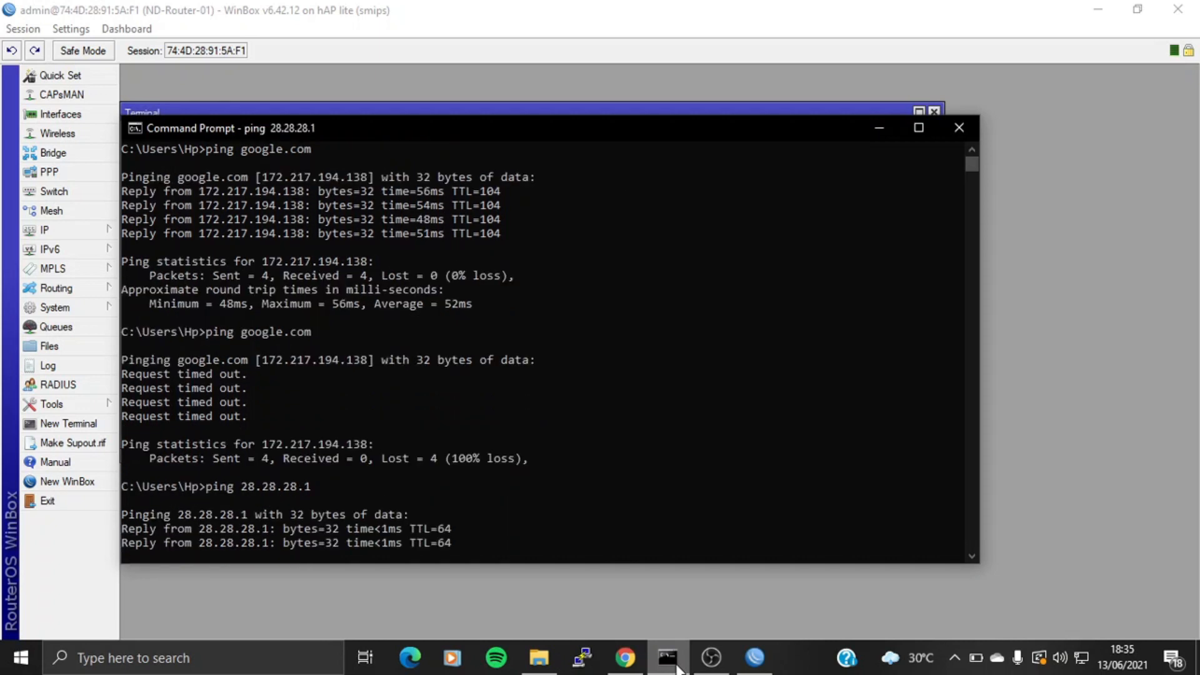